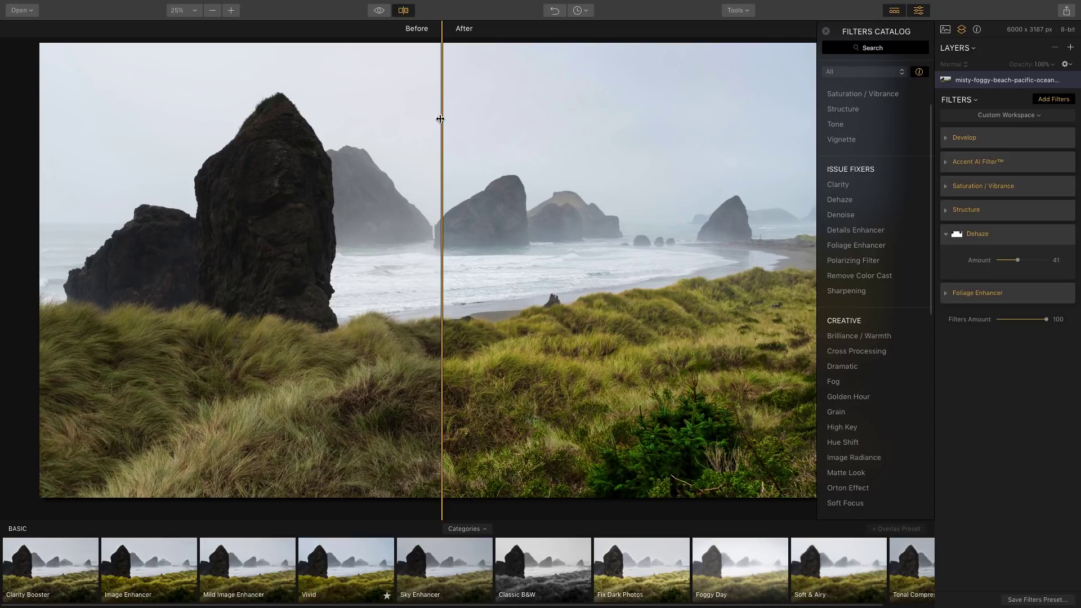
Compare the original and edited beach photo by moving the before/after divider across the image
drag(441, 116, 468, 115)
drag(471, 159, 131, 197)
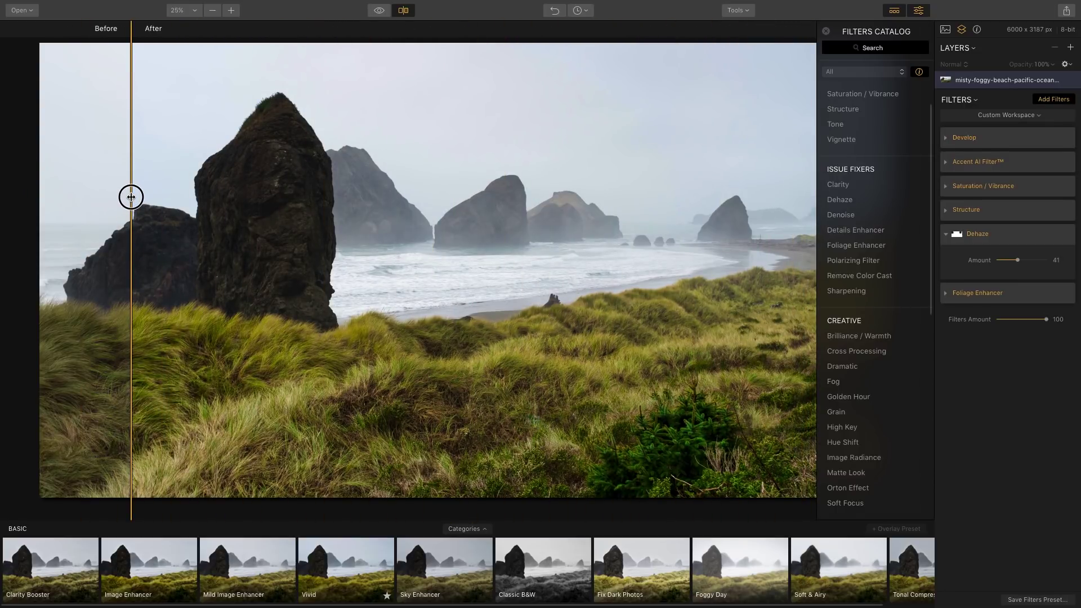
drag(131, 197, 480, 215)
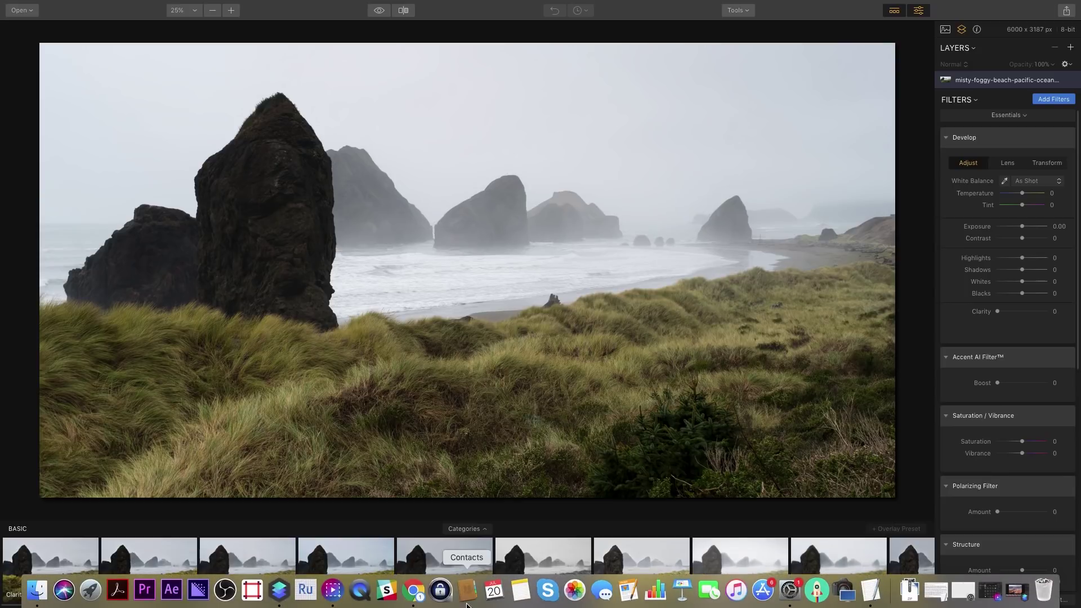
Switch to Chrome to view the Luminar 2018 product page and return to Luminar
click(416, 591)
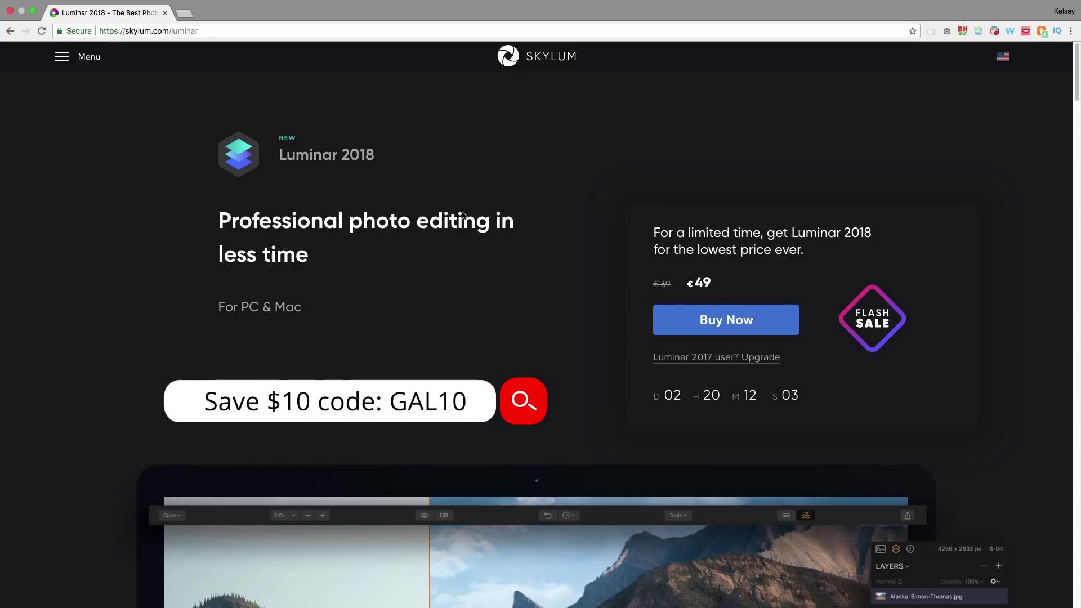
click(279, 590)
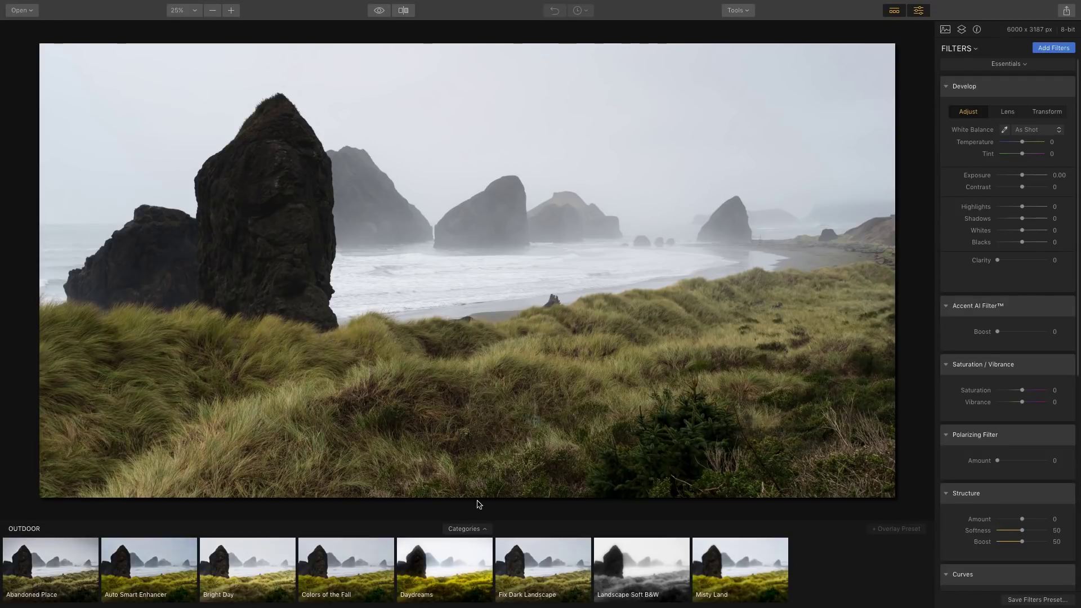
Choose the Outdoor presets category and apply its Auto Smart Enhancer preset to the beach photo
click(478, 529)
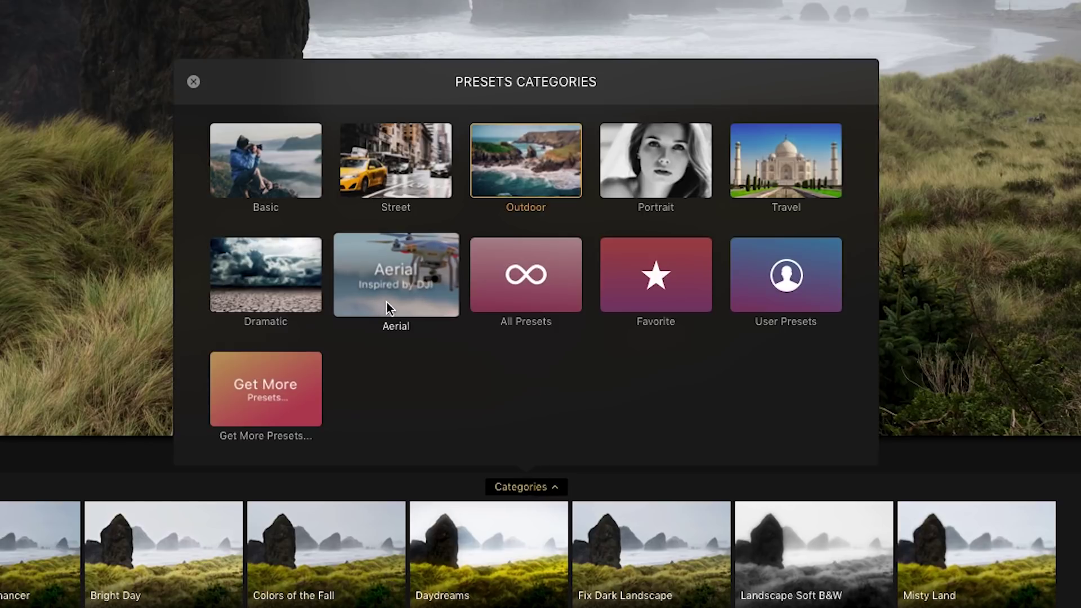
click(554, 166)
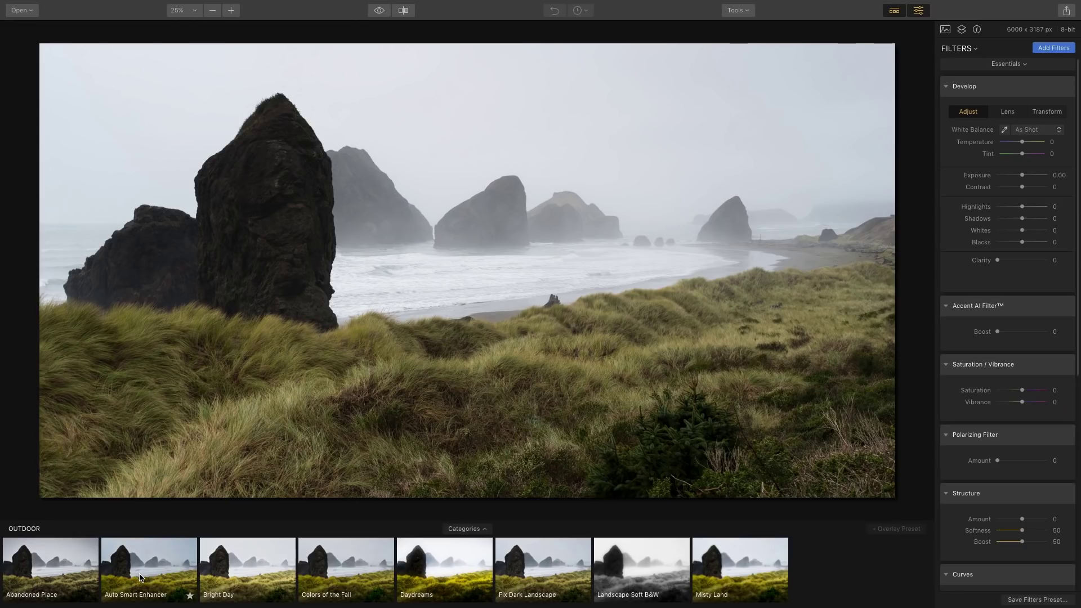
click(212, 554)
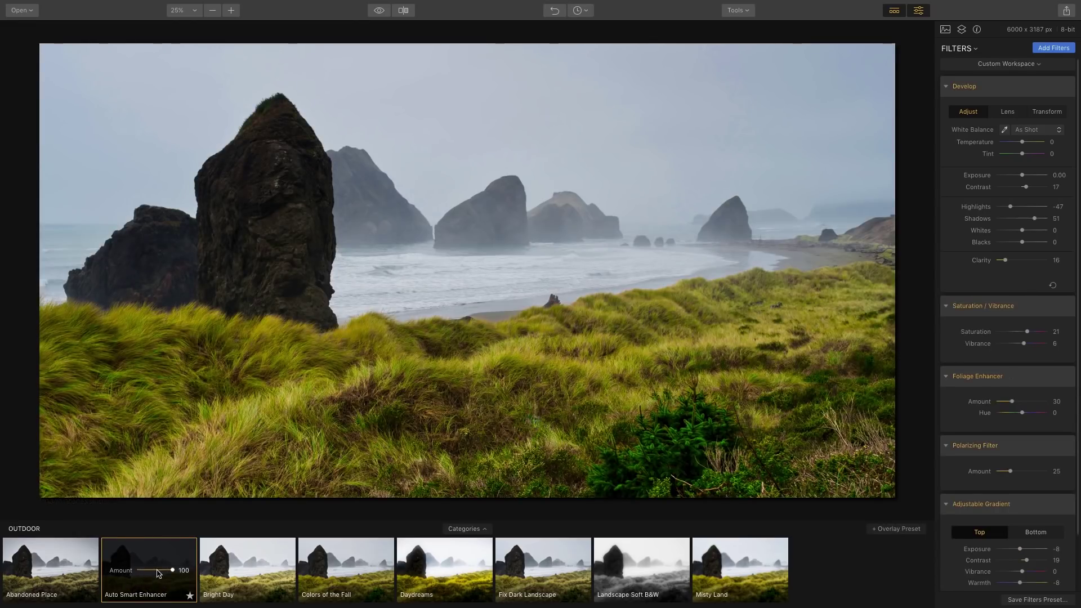
Review the filter settings applied by Auto Smart Enhancer and reduce the preset's amount to 78
mouse_move(1055, 354)
scroll(1076, 307, down, 3)
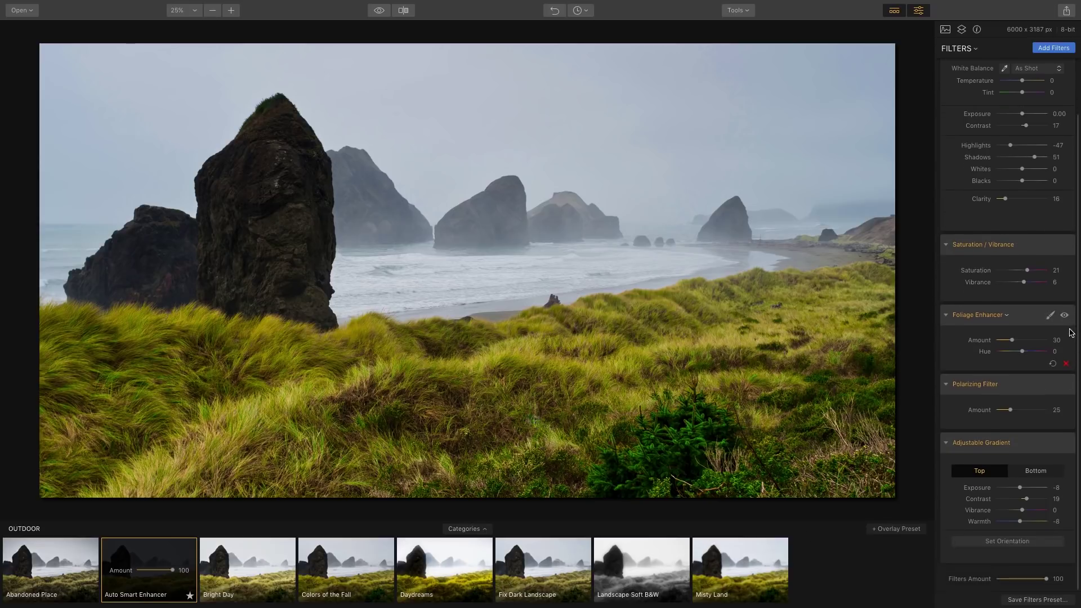
scroll(1059, 343, up, 3)
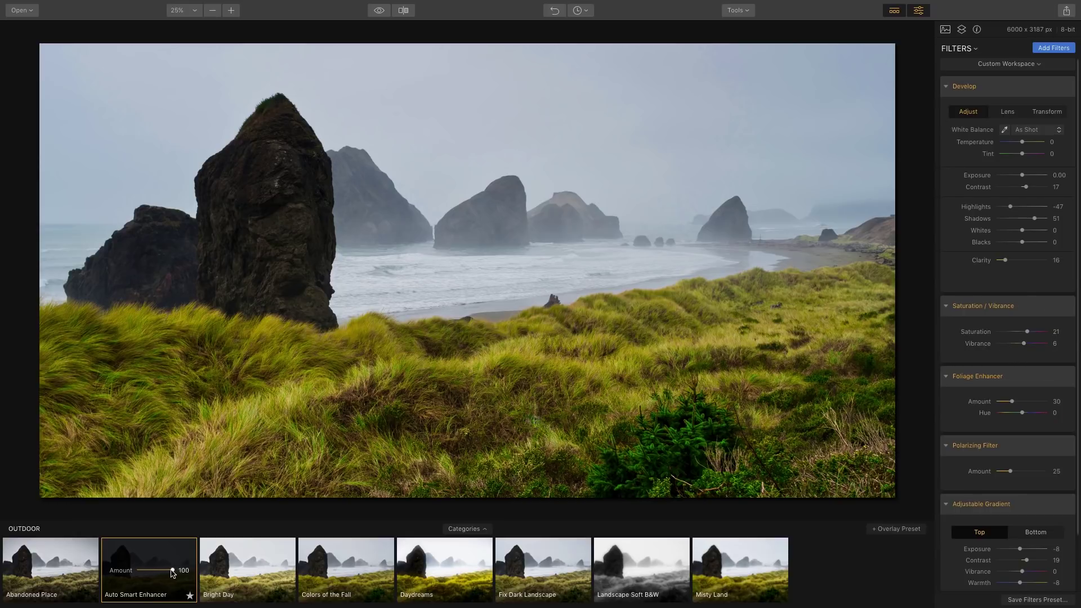
mouse_move(172, 569)
mouse_down()
mouse_move(132, 573)
mouse_move(164, 571)
mouse_up()
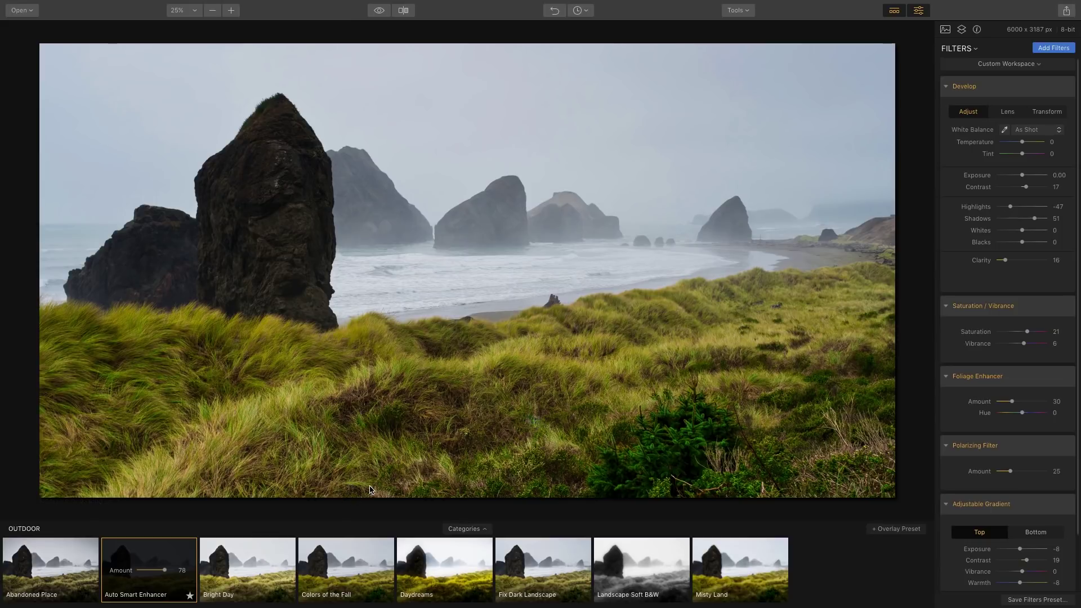
Compare the preset result with the original in a split view, and set Saturation to -6 and Vibrance to 40
click(405, 11)
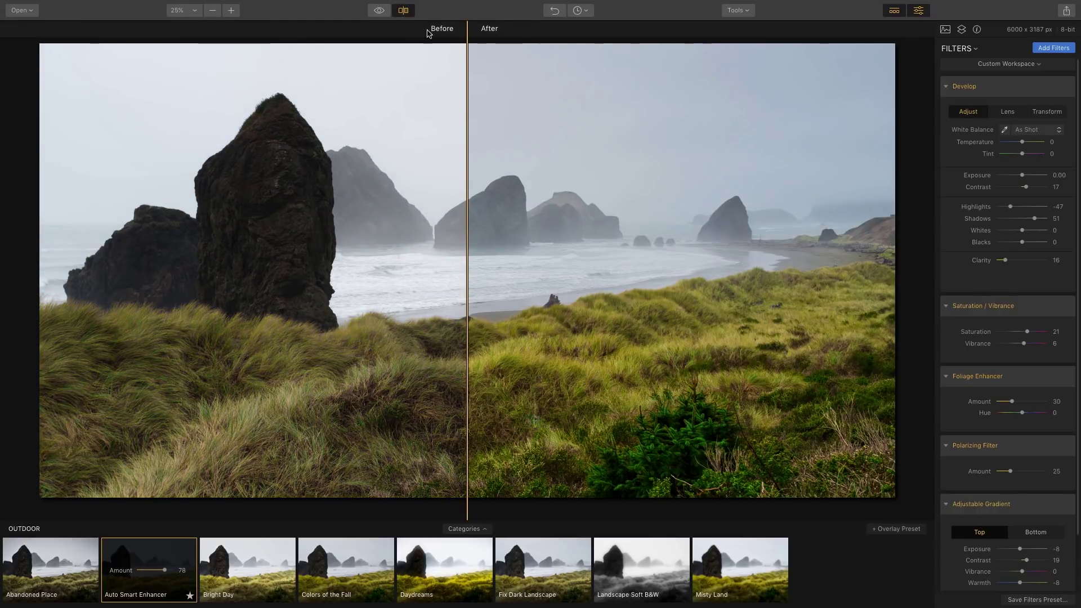
drag(468, 63, 328, 131)
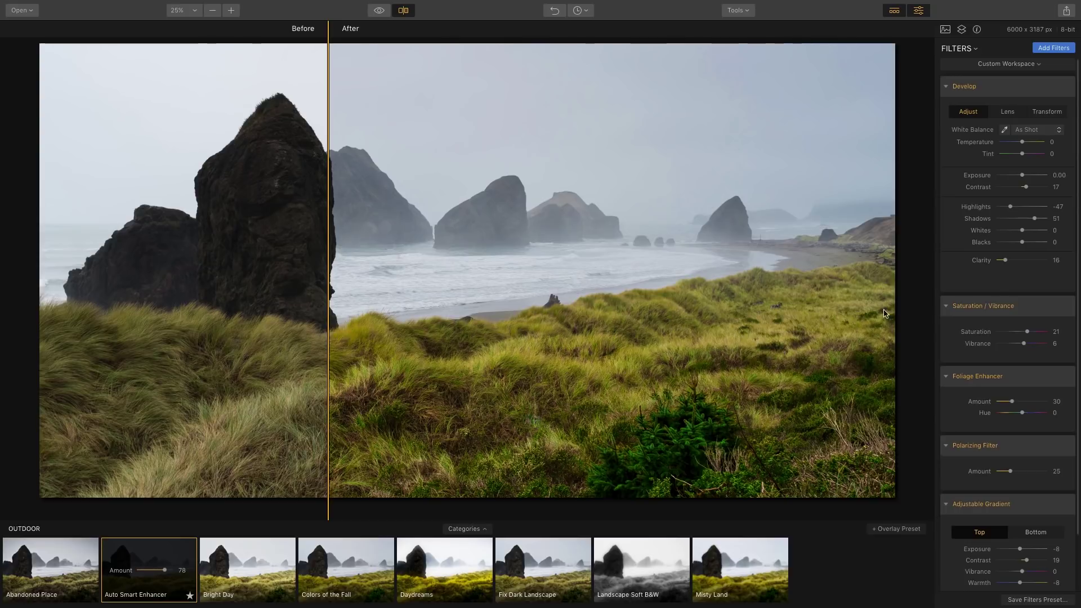
drag(1027, 331, 1032, 344)
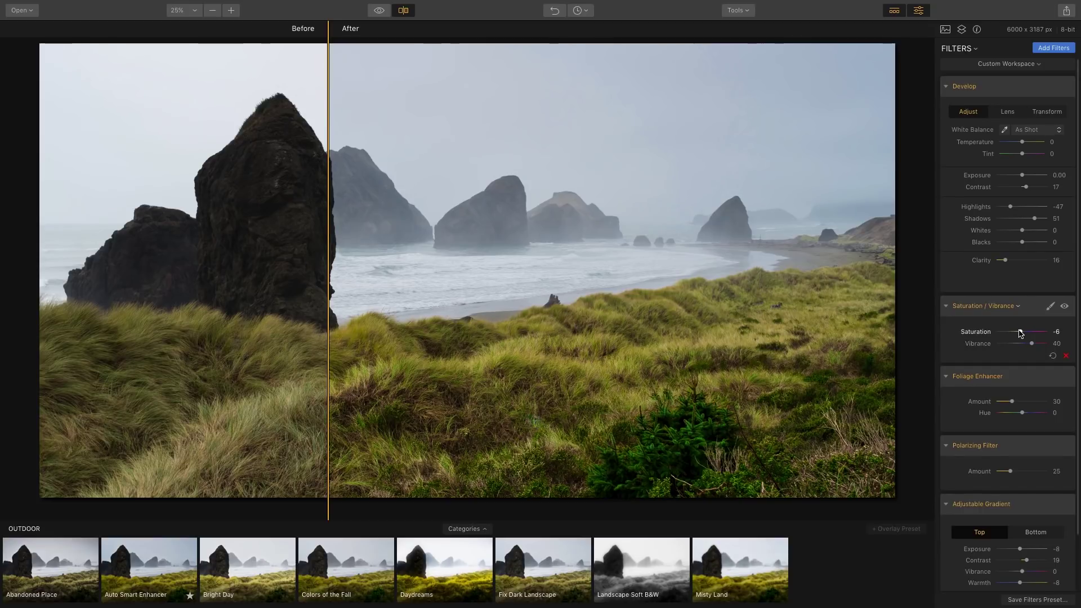
Close the split comparison and switch the whole photo to its original version and back to check the edit
click(403, 12)
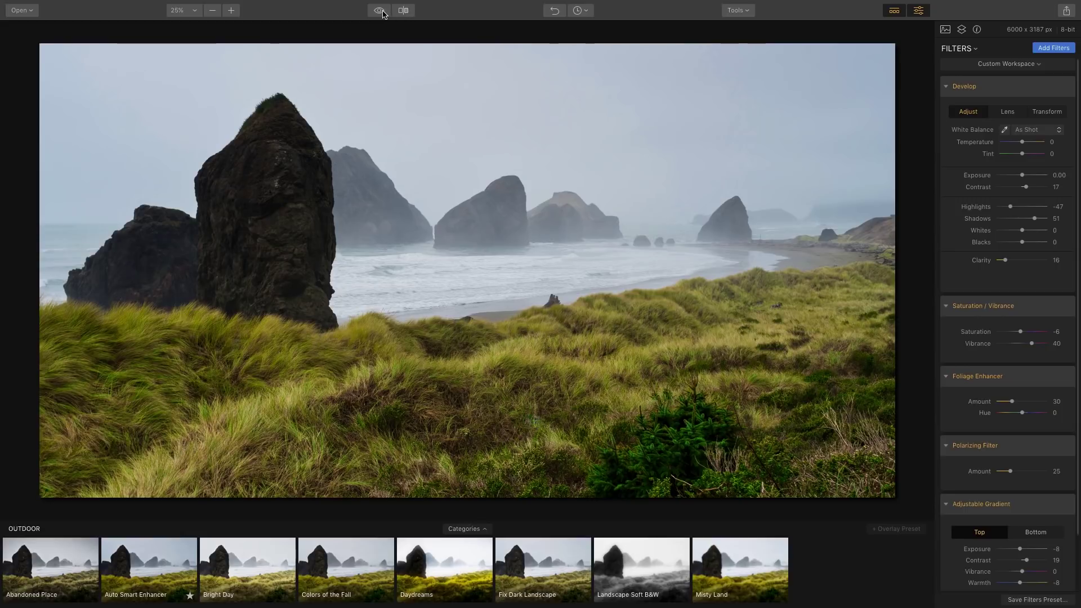
click(377, 12)
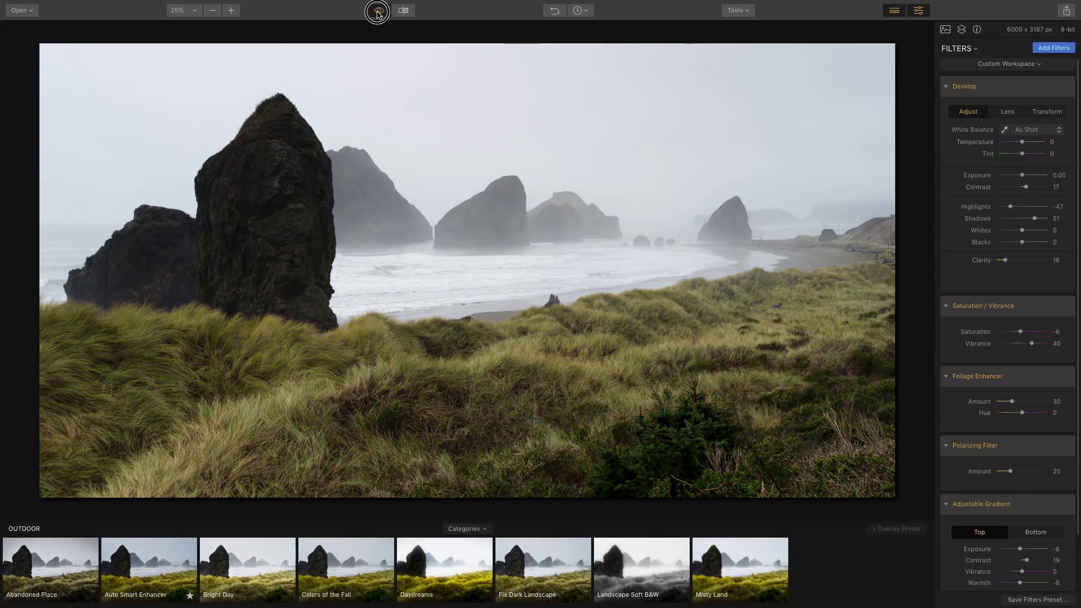
click(378, 12)
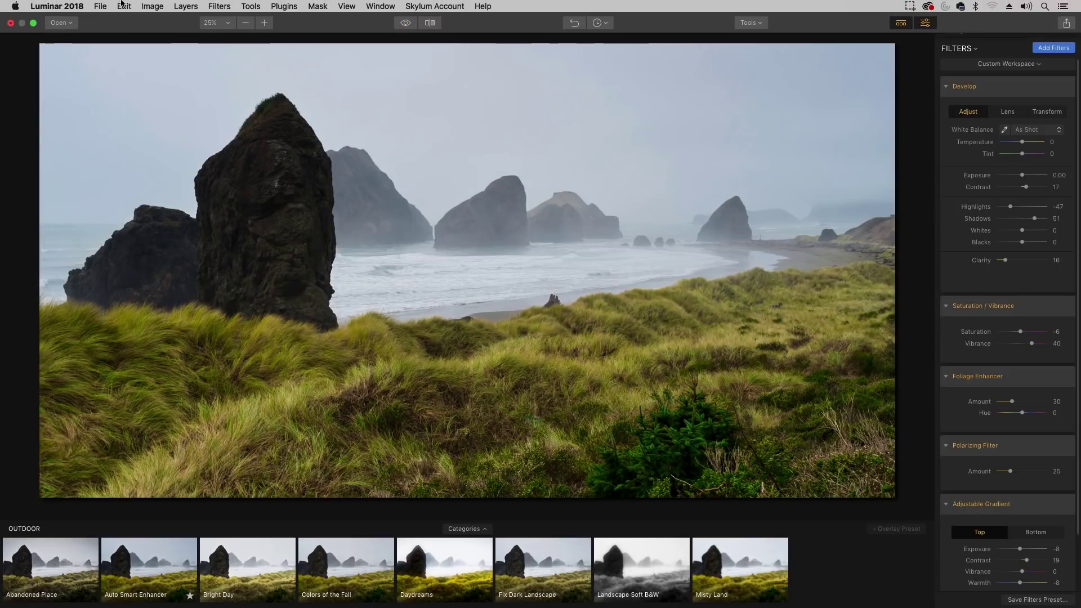
click(100, 6)
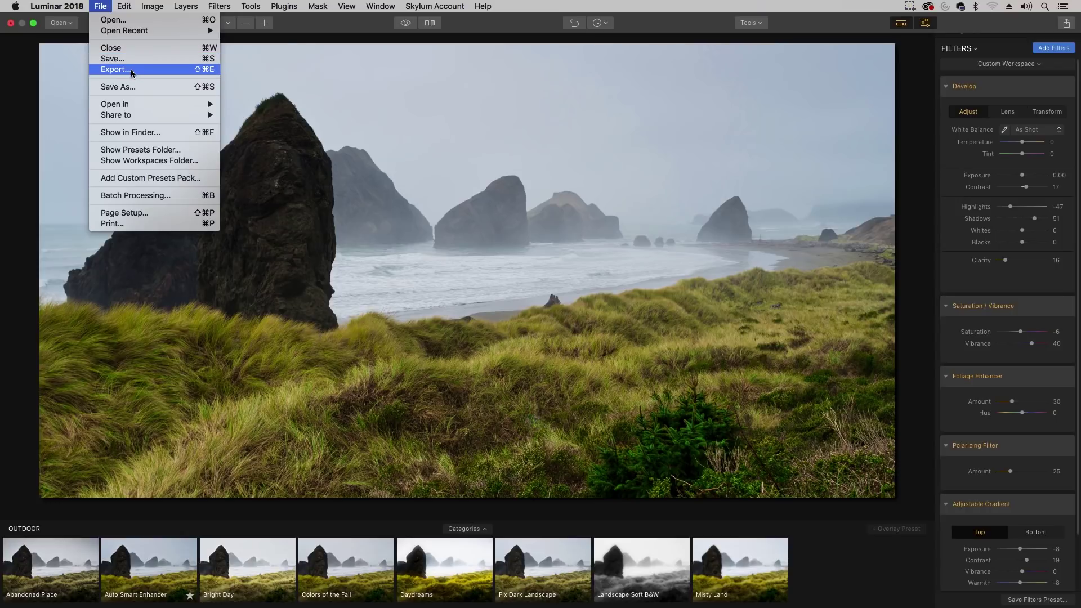
click(295, 39)
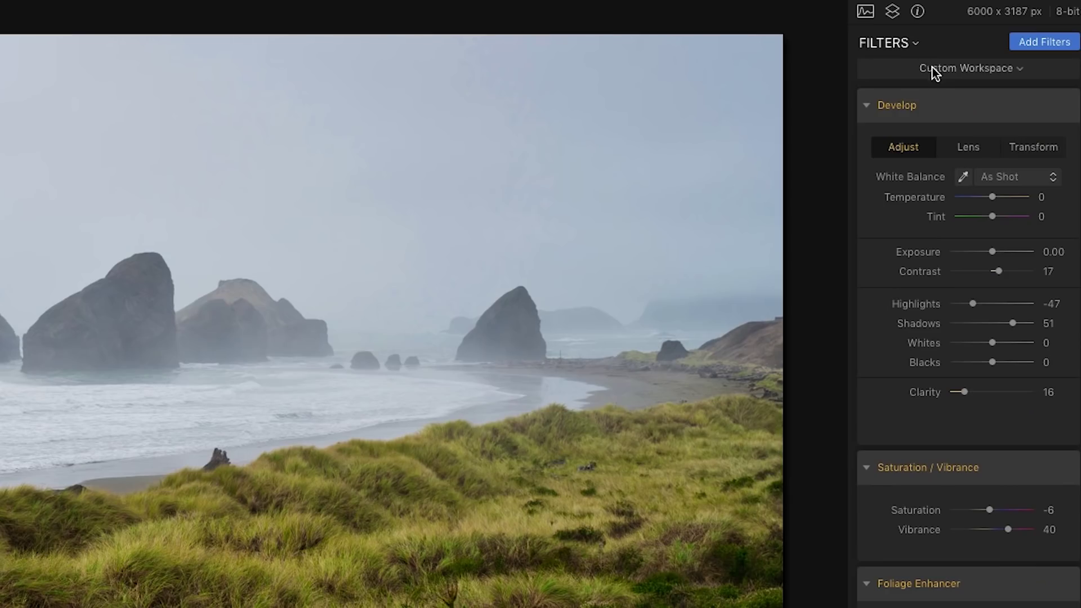
Replace the custom workspace with the Landscape workspace and look through its filters
click(992, 65)
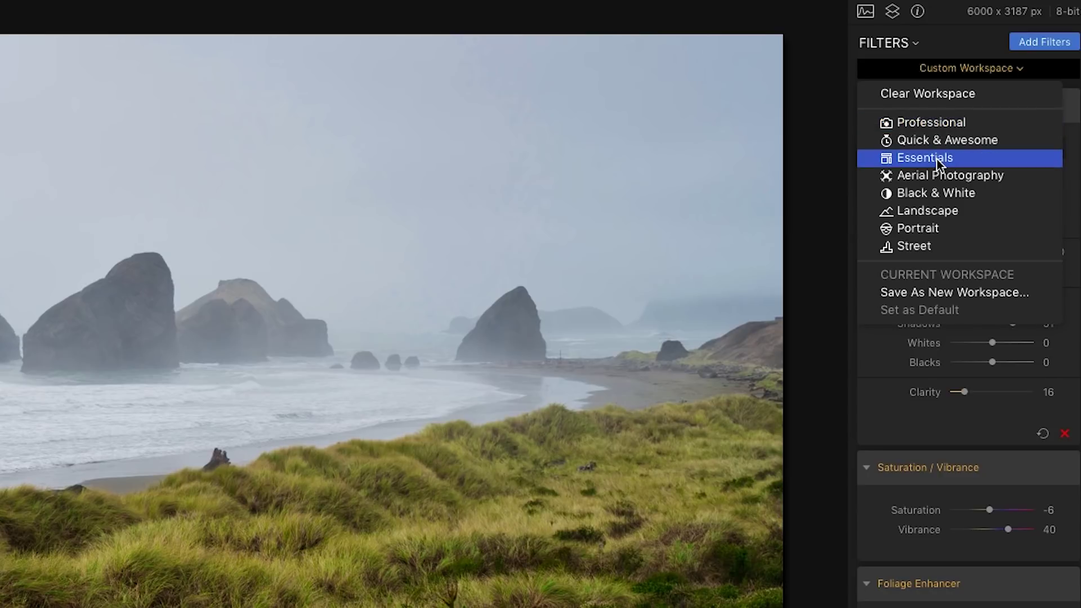
click(925, 212)
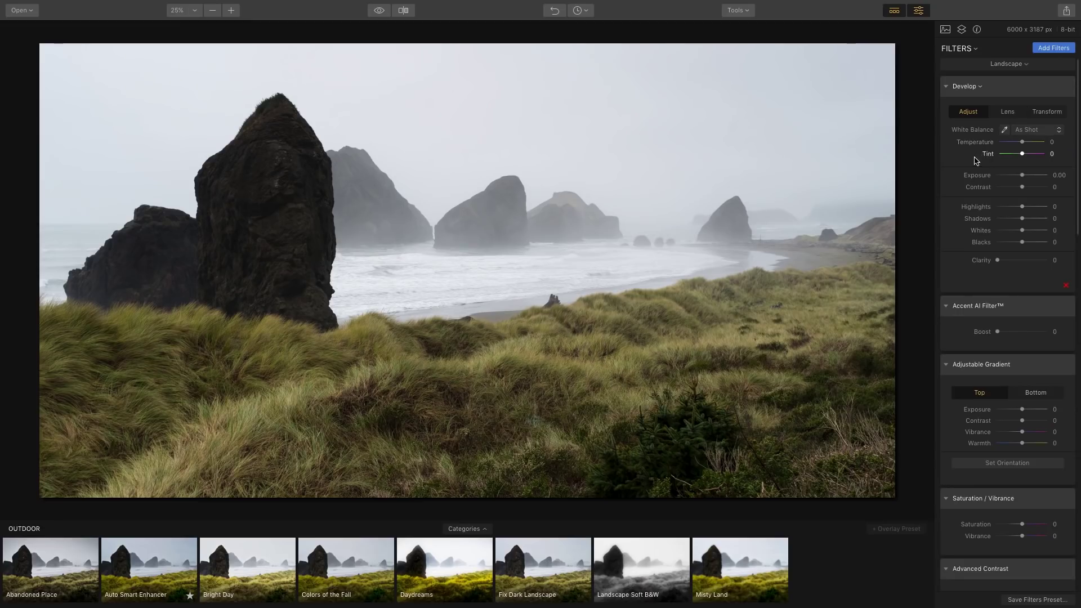
scroll(948, 313, down, 5)
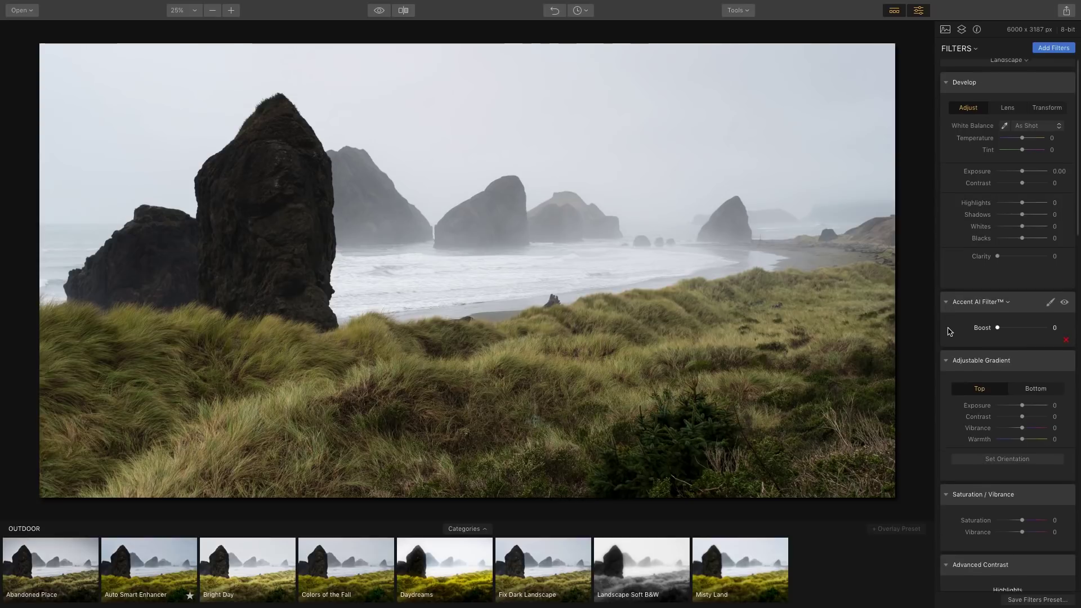
scroll(948, 331, down, 2)
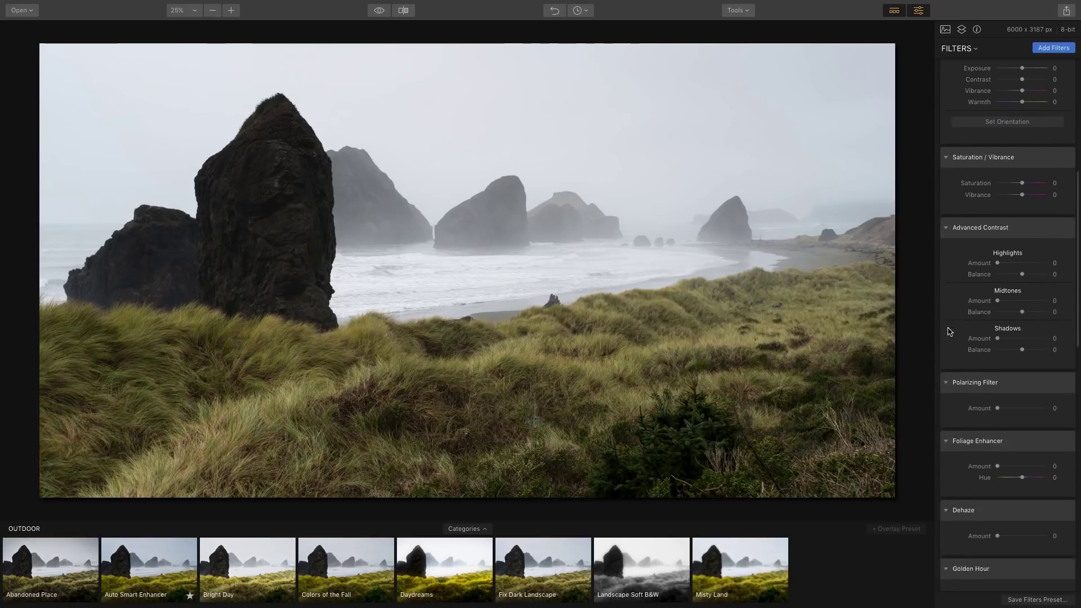
scroll(949, 331, up, 4)
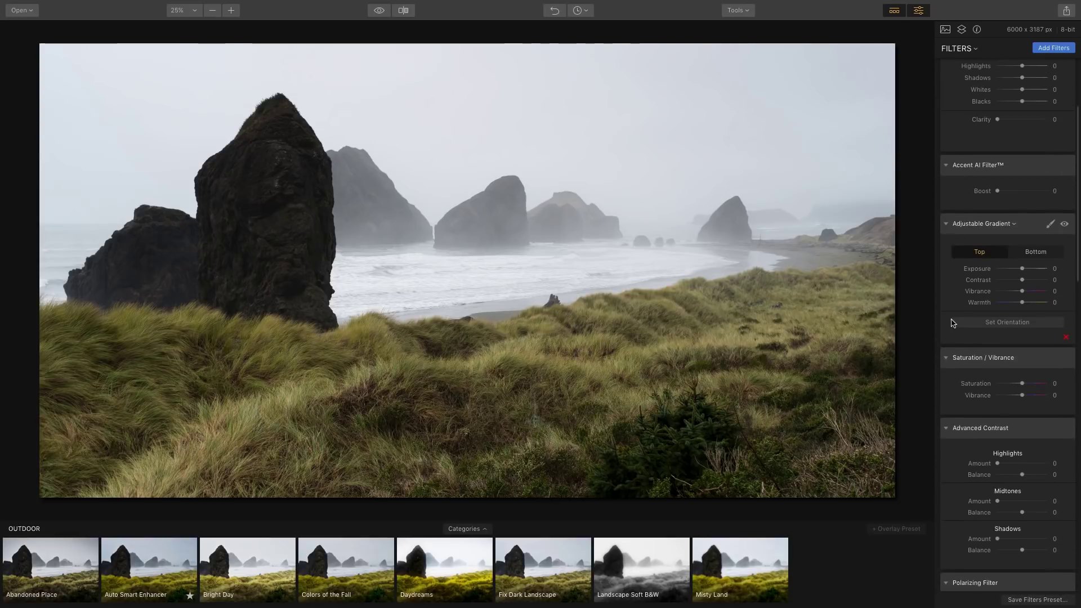
scroll(982, 228, up, 3)
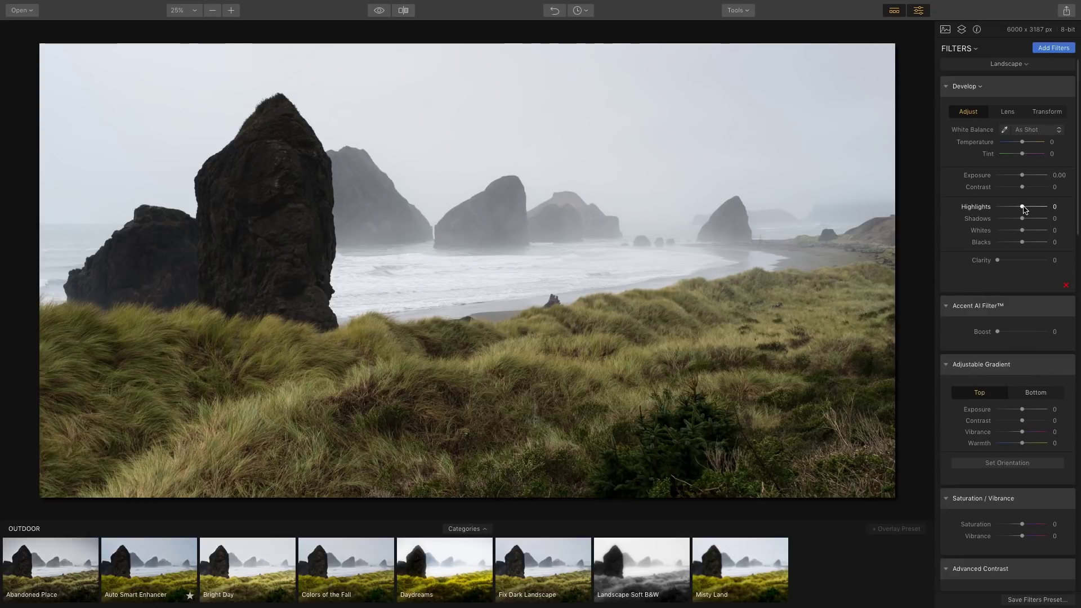
In the Develop filter, set Highlights to -19, Whites to 13, Blacks to -15 and Clarity to 22
mouse_move(1024, 210)
mouse_down()
mouse_move(1000, 210)
mouse_move(1013, 210)
mouse_up()
drag(1018, 209, 1008, 260)
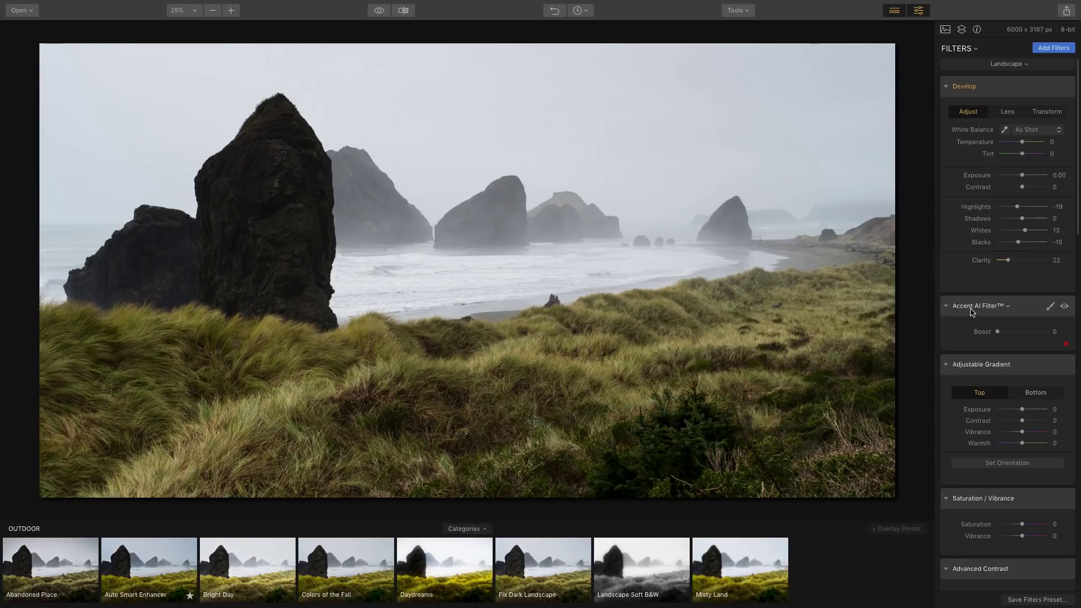
Open the filters catalog, set the Accent AI Filter's Boost to 63, and toggle that filter's visibility to compare its effect
click(1048, 49)
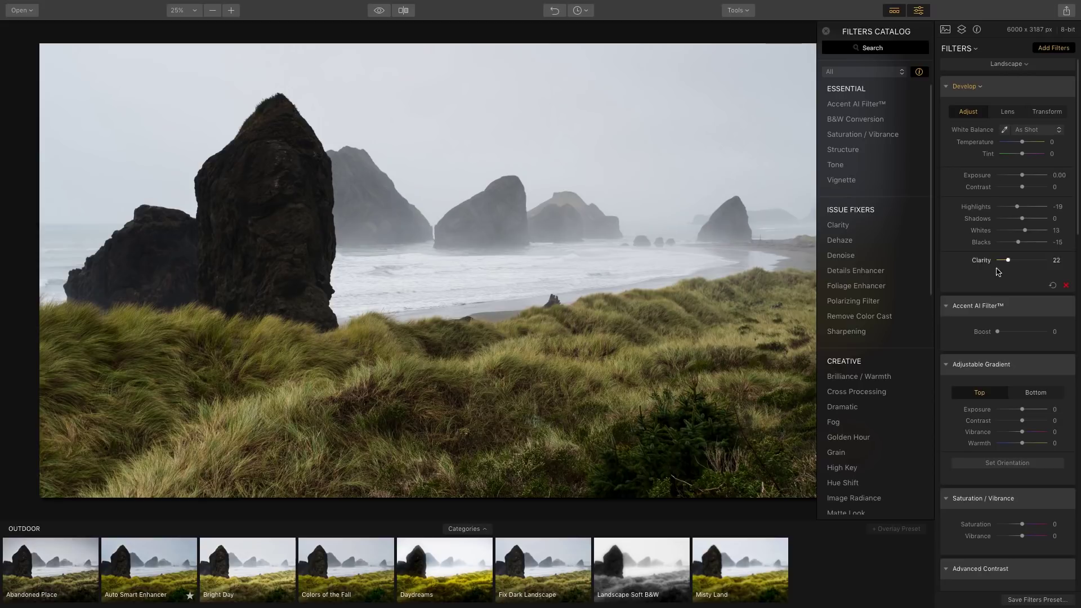
mouse_move(844, 103)
drag(998, 334, 1035, 334)
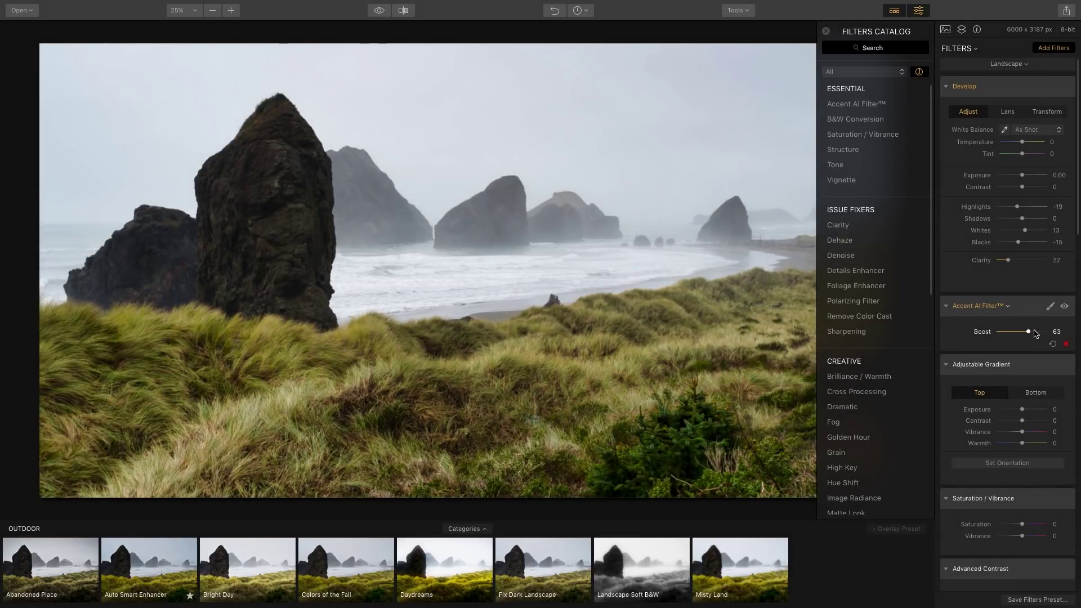
click(1064, 307)
click(1064, 307)
Remove the Adjustable Gradient filter from the workspace and set Vibrance to 21 in the Saturation / Vibrance filter
scroll(968, 364, down, 1)
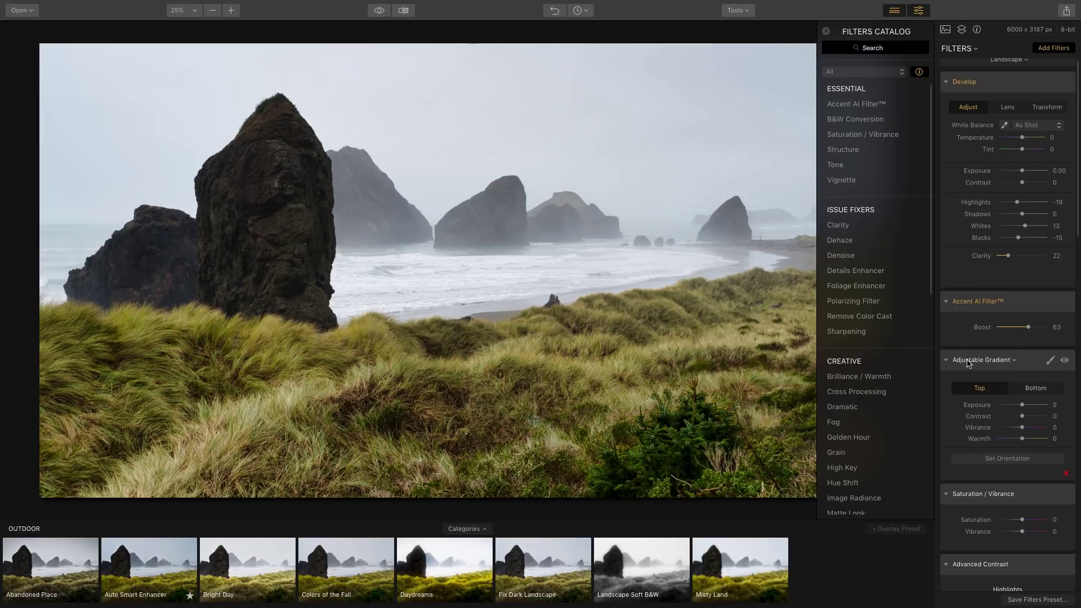
scroll(968, 364, down, 2)
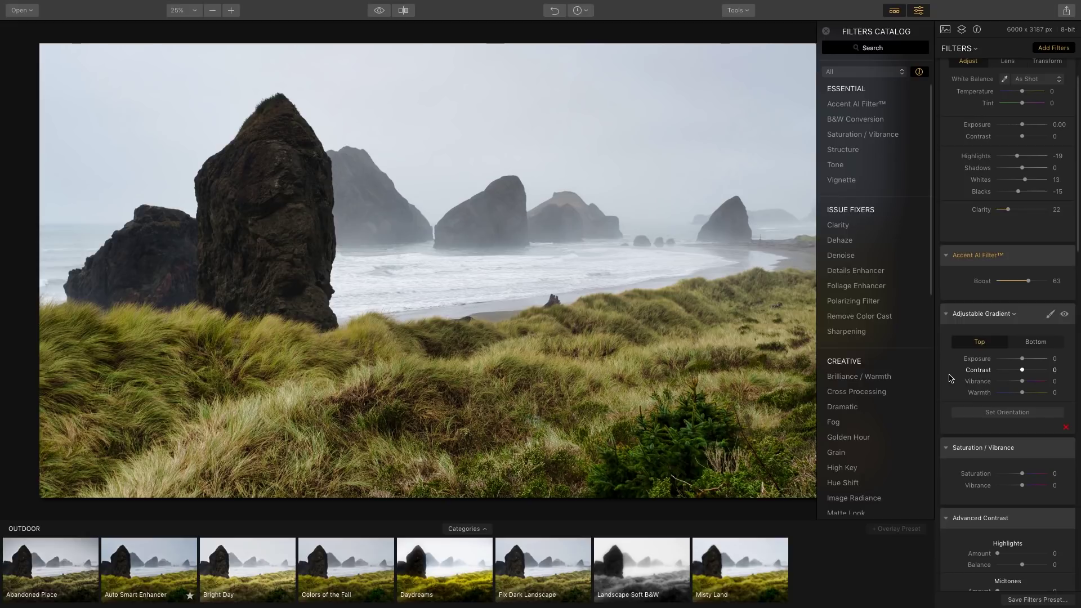
click(1066, 430)
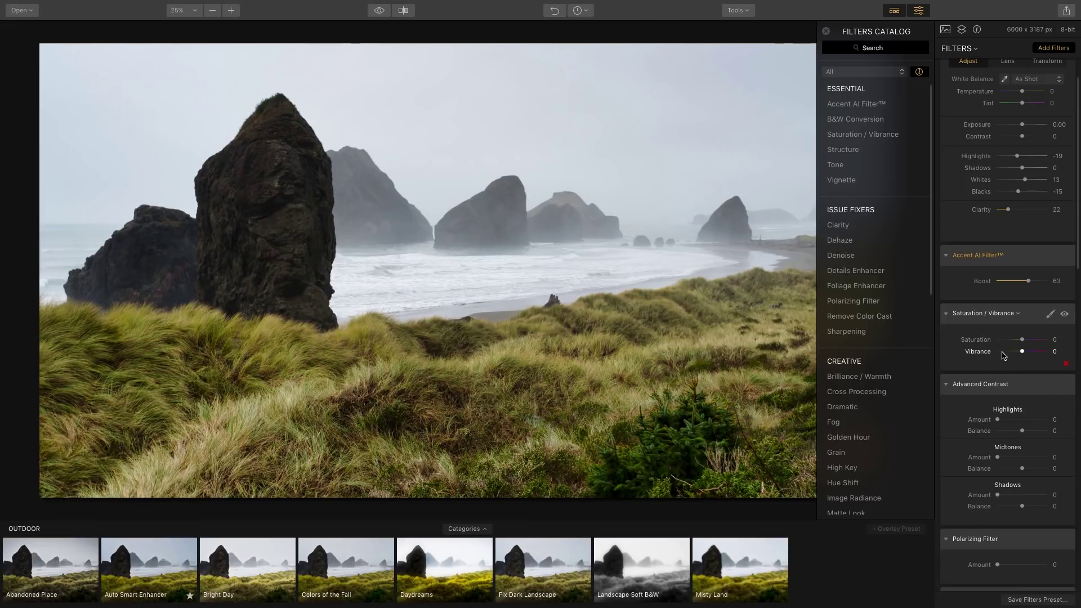
drag(1022, 351, 1028, 352)
Set the Advanced Contrast amounts to 39 for Highlights, 20 for Midtones and 43 for Shadows, and collapse the filter
scroll(952, 409, down, 3)
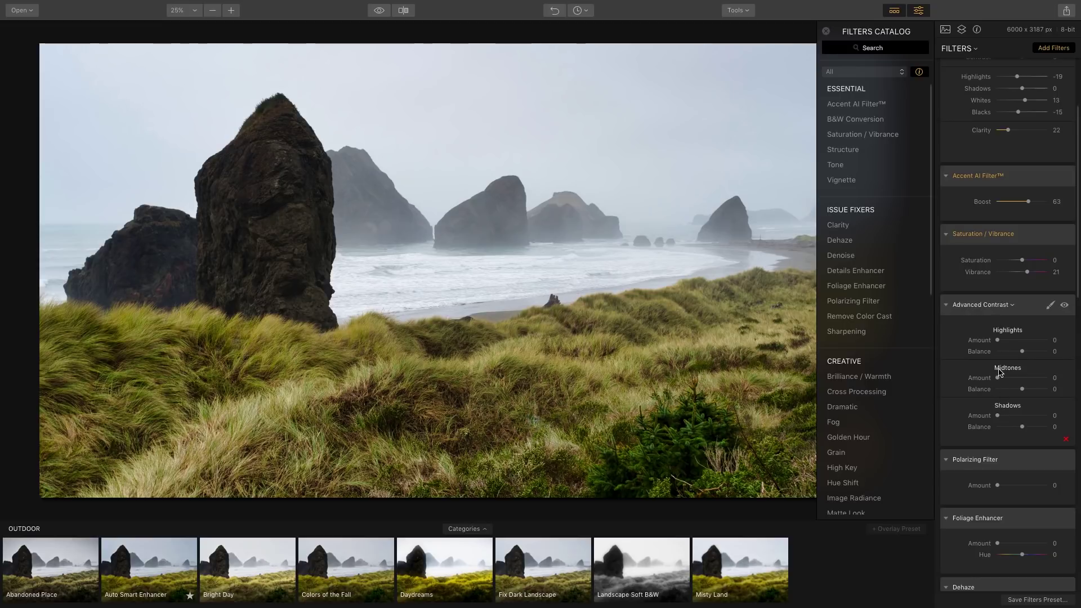
drag(997, 340, 1021, 340)
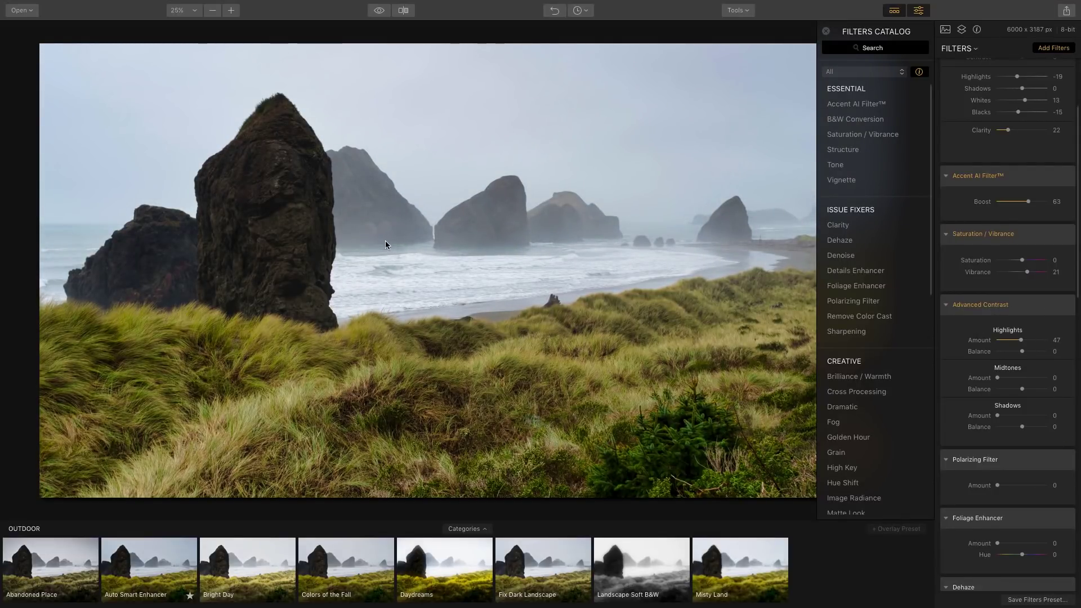
click(1020, 340)
drag(1010, 344, 1020, 343)
mouse_move(998, 378)
mouse_down()
mouse_move(1030, 378)
mouse_move(1007, 378)
mouse_up()
drag(997, 415, 1021, 420)
click(1021, 419)
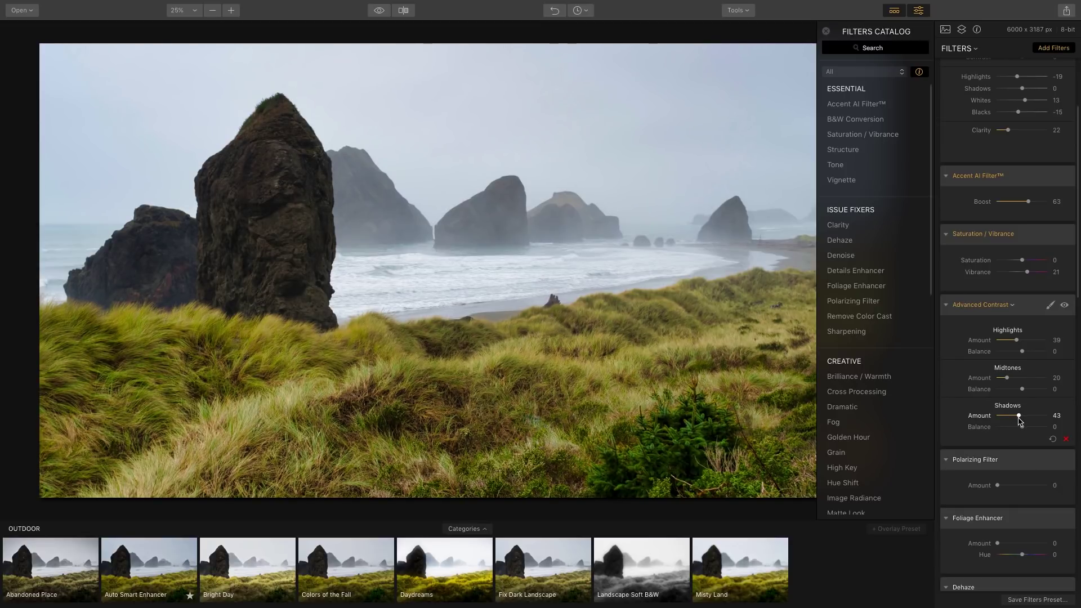
click(946, 305)
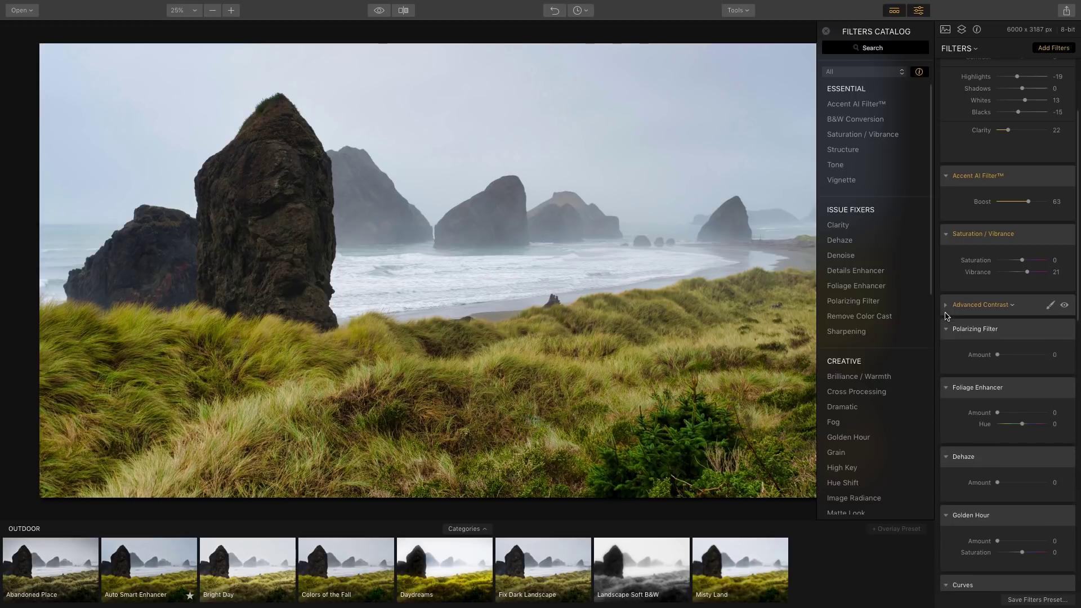
scroll(960, 346, down, 1)
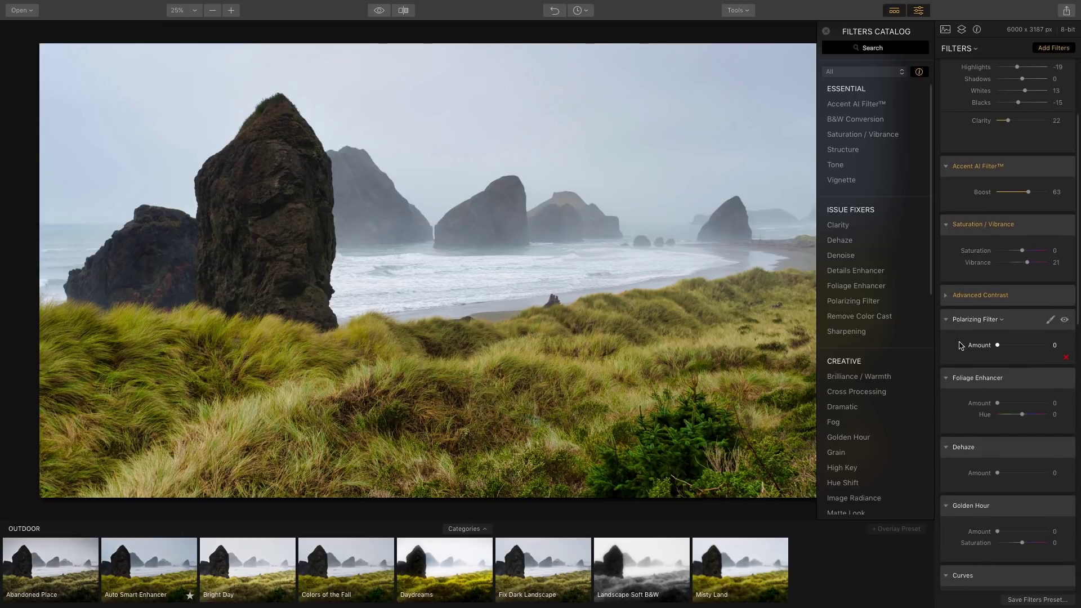
Try the Polarizing Filter at an Amount of 84, and remove that filter from the workspace
drag(997, 345, 1046, 348)
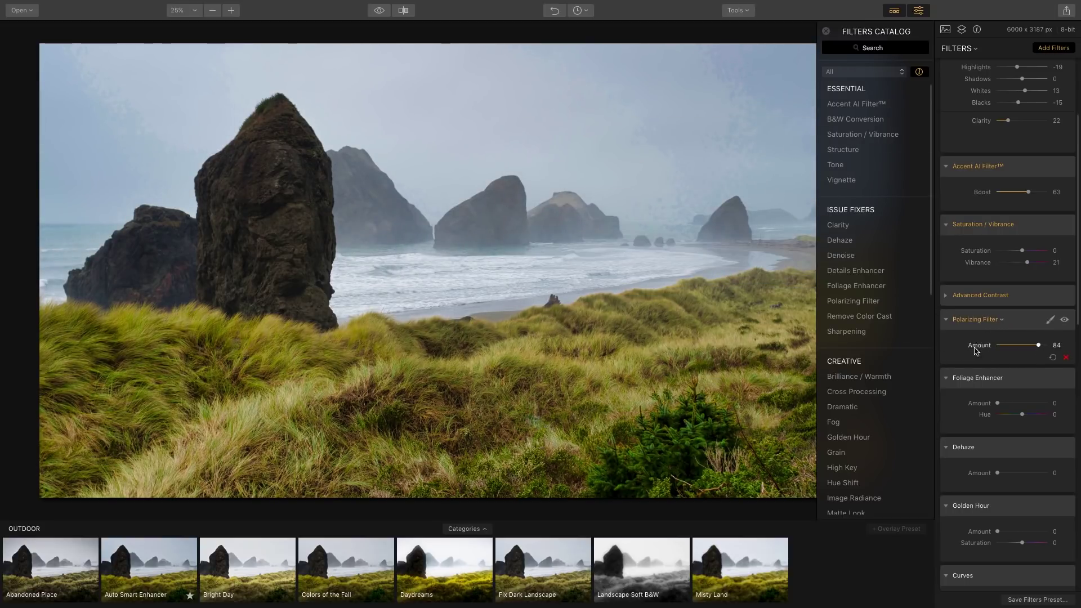
drag(1038, 345, 998, 345)
click(1066, 358)
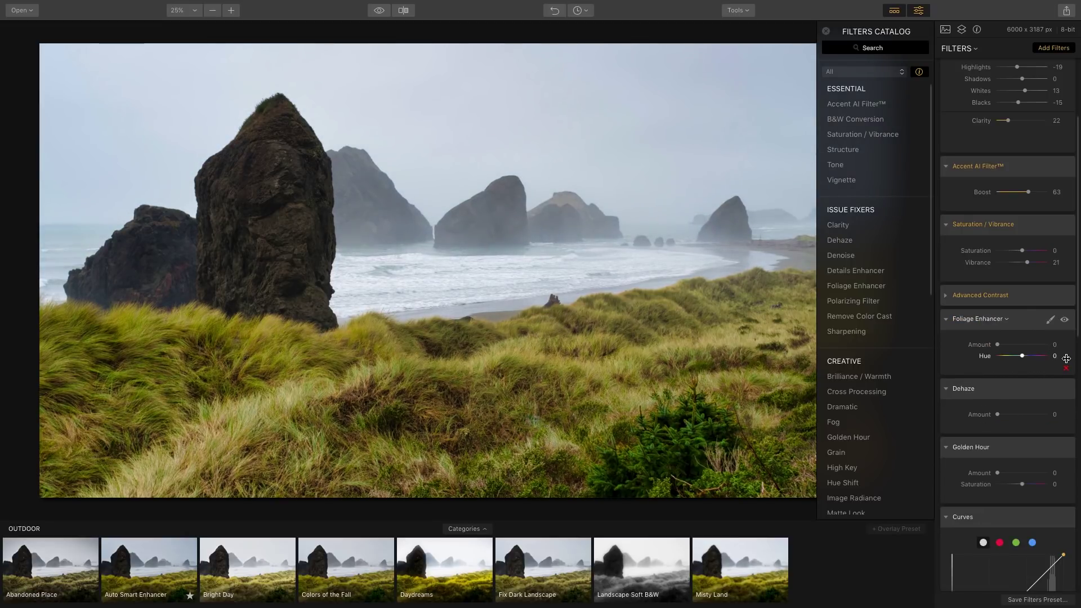
Raise the Foliage Enhancer Amount slightly, compare the photo with the filter off and on, and collapse it
mouse_move(961, 313)
mouse_move(1001, 345)
mouse_down()
mouse_move(1043, 347)
mouse_move(1003, 350)
mouse_up()
click(1064, 320)
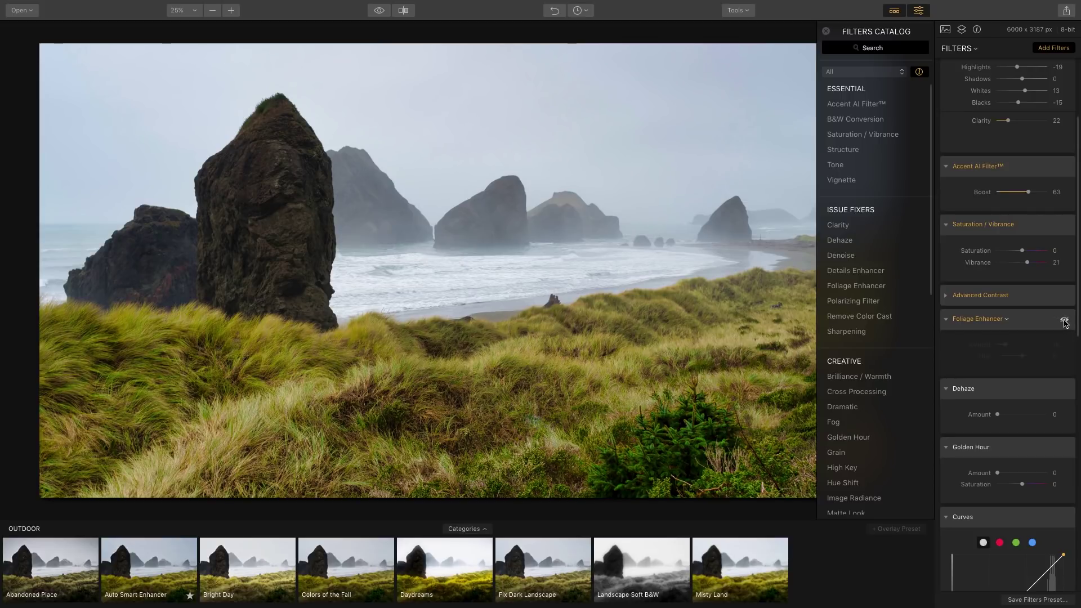
click(1064, 321)
click(948, 322)
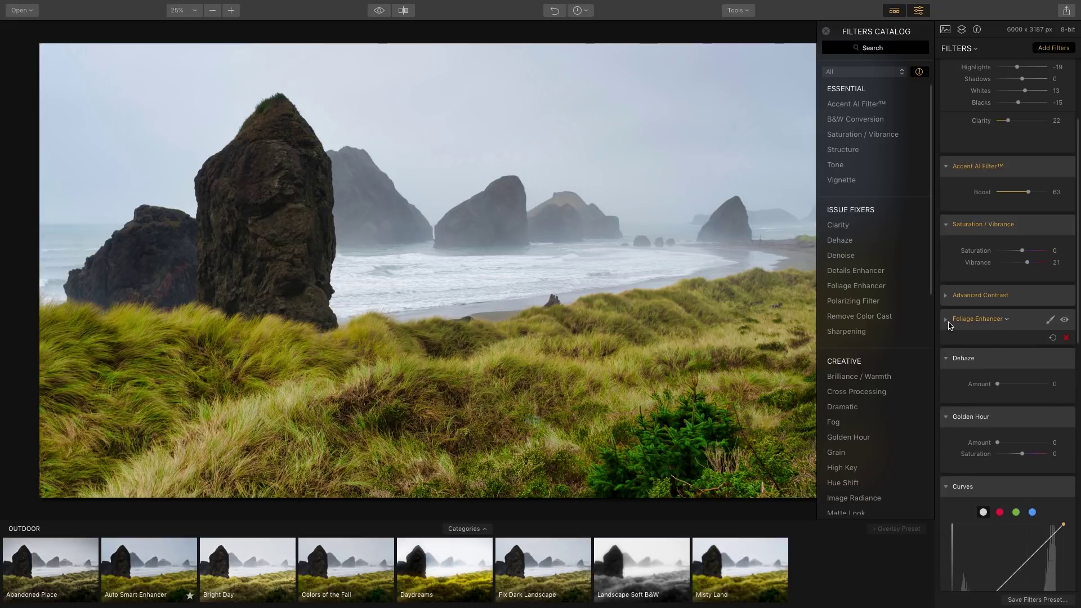
Test the Dehaze filter at an Amount of 90 and reduce it to 21
mouse_move(863, 271)
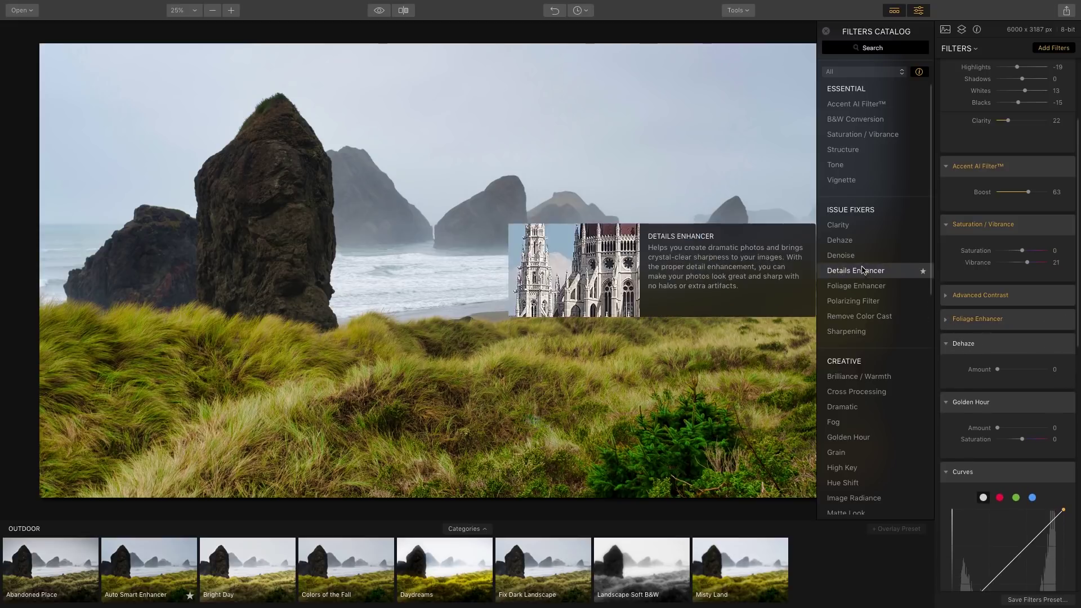
mouse_move(843, 246)
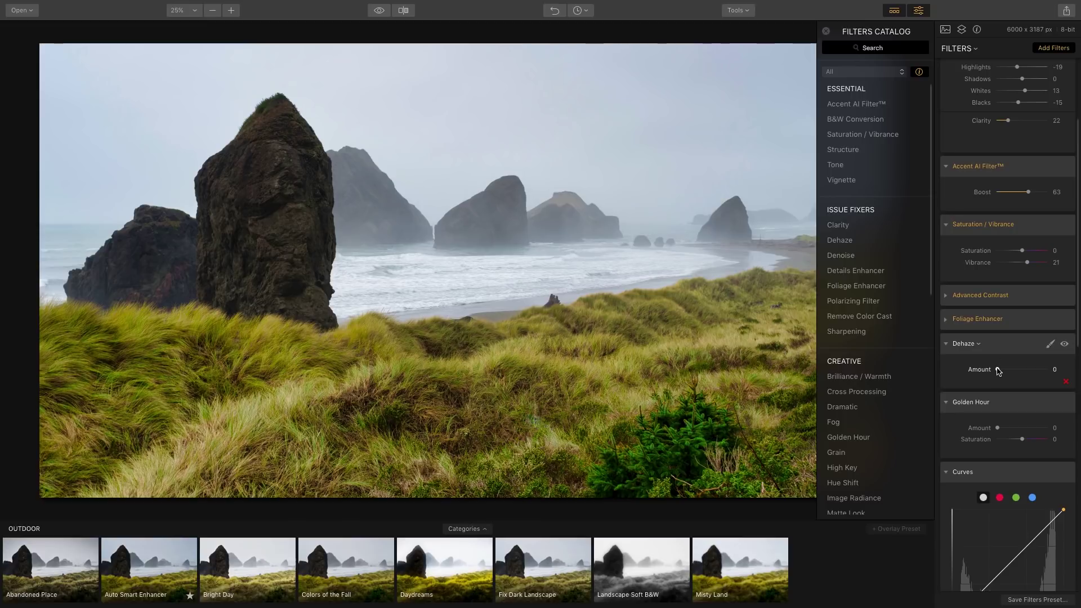
mouse_move(998, 370)
mouse_down()
mouse_move(1008, 371)
mouse_move(992, 370)
mouse_up()
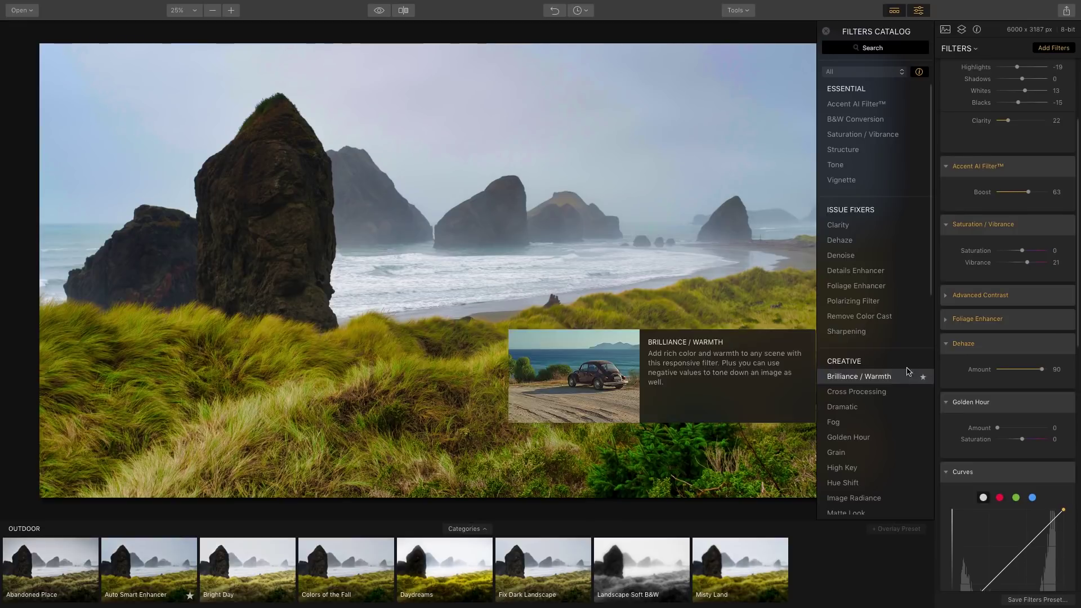
drag(1041, 369, 998, 377)
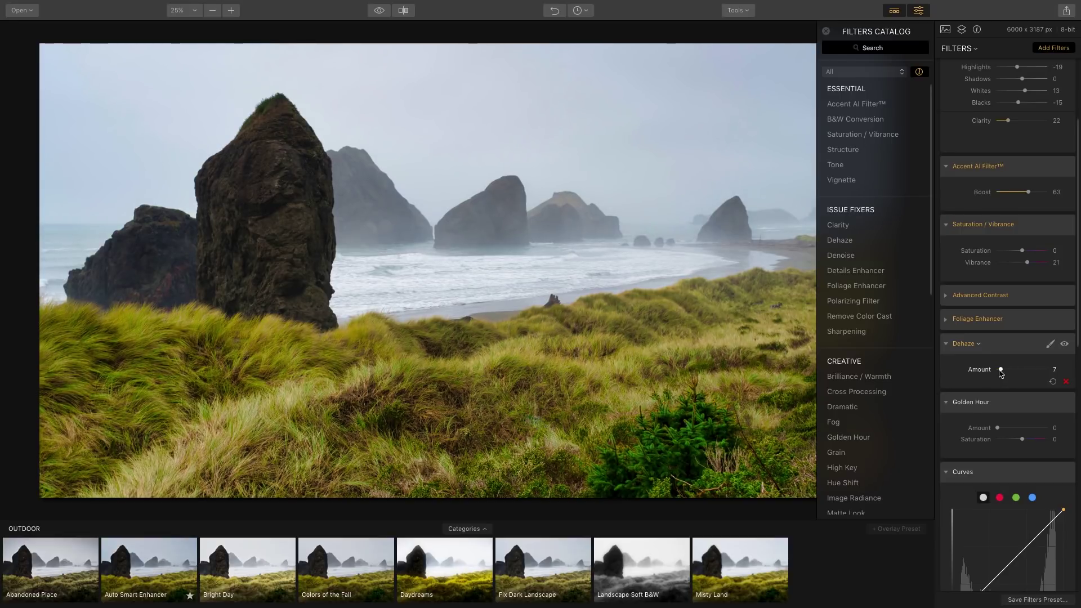
drag(1001, 373, 1010, 371)
mouse_move(1078, 341)
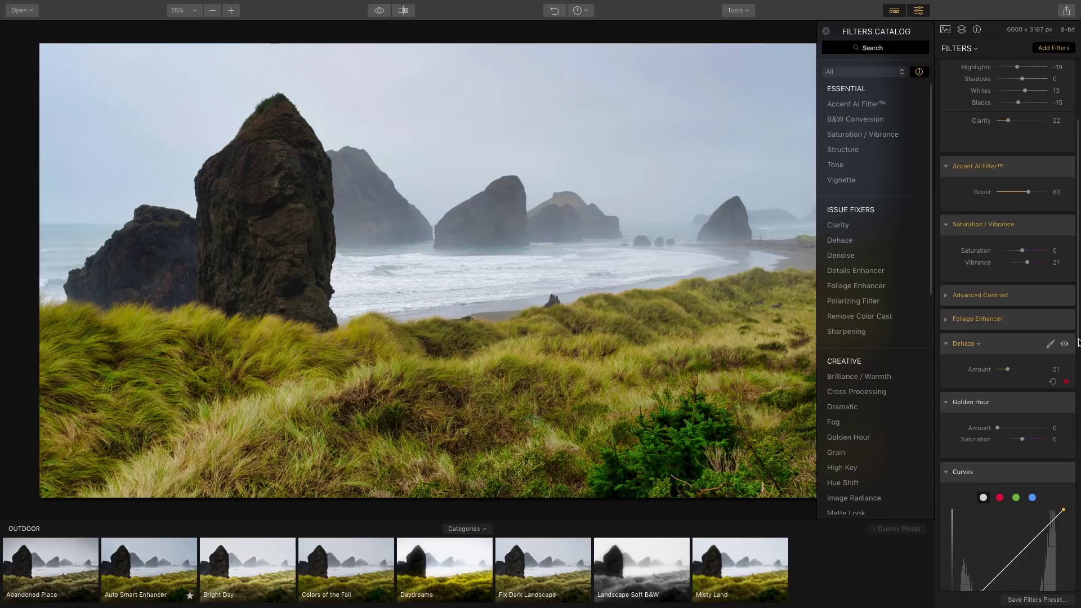
Start a brush mask on the Dehaze filter with brush Size 108 and mask Feather 39
click(1050, 345)
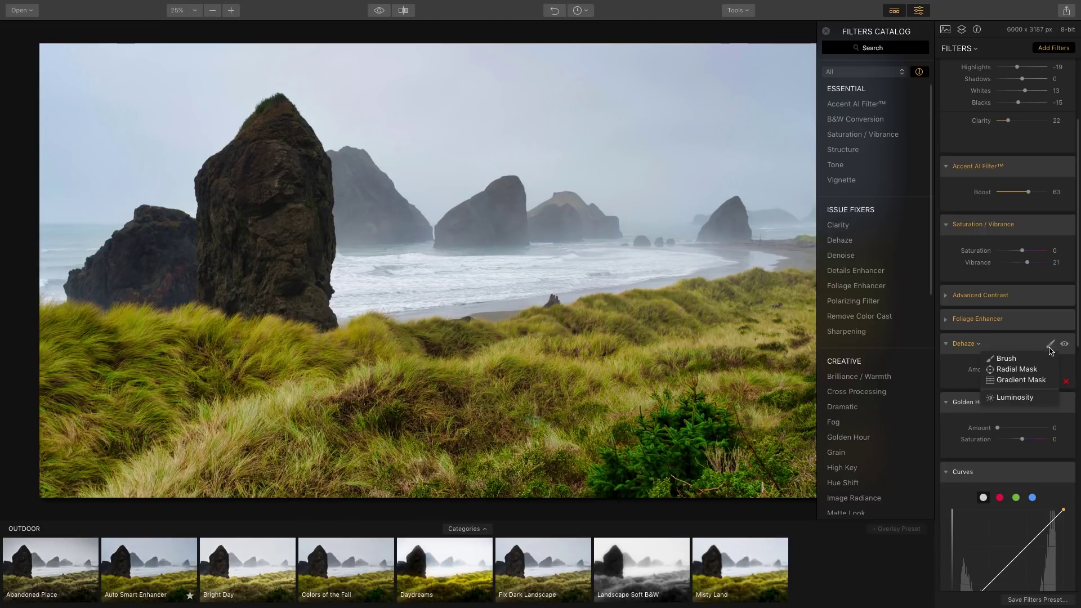
click(1013, 357)
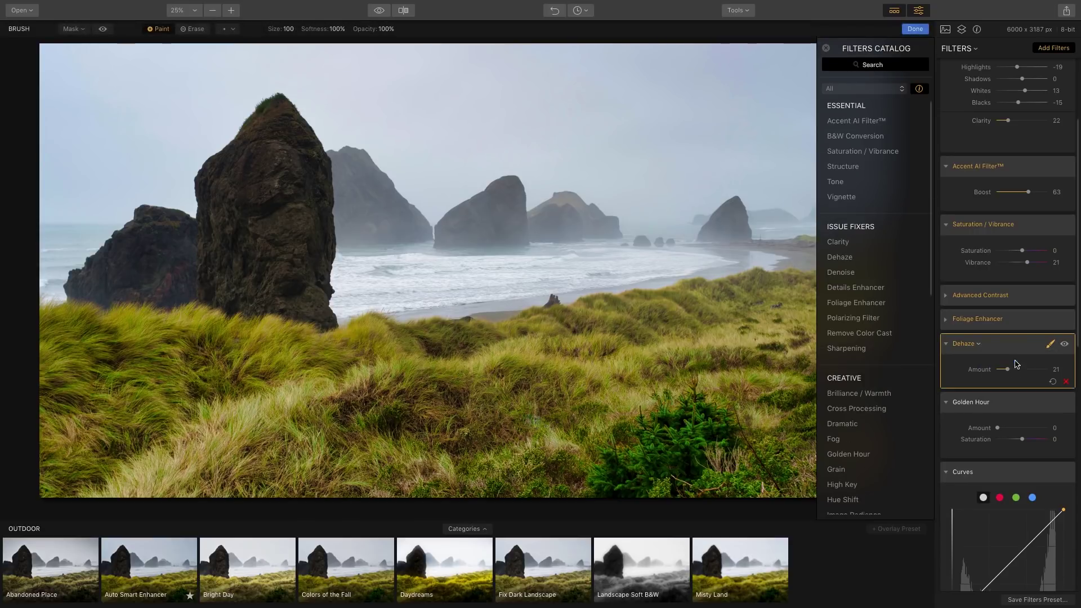
click(230, 31)
drag(242, 62, 246, 63)
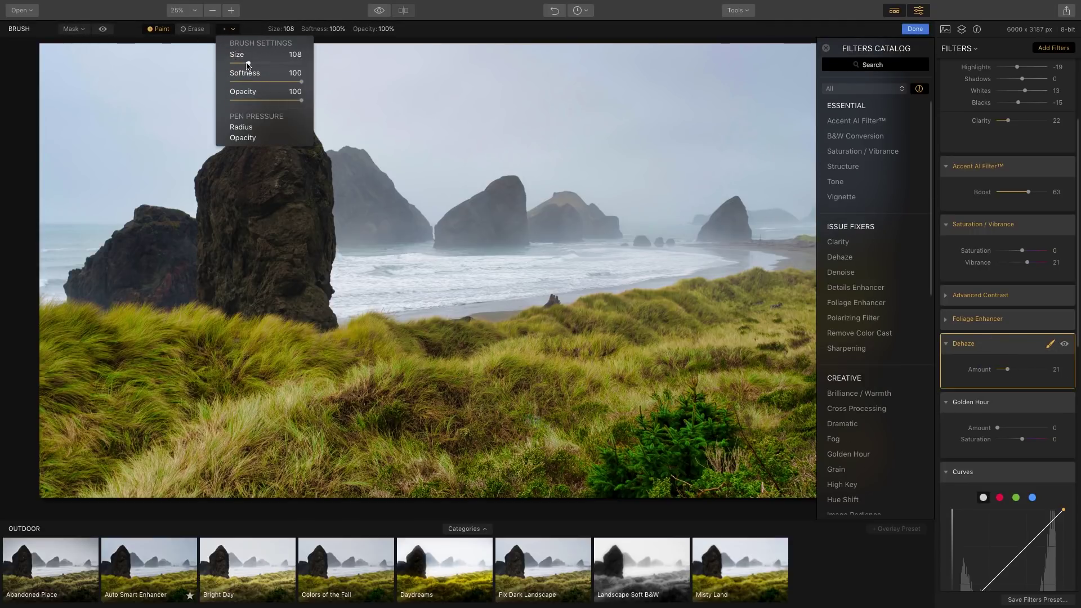
click(74, 30)
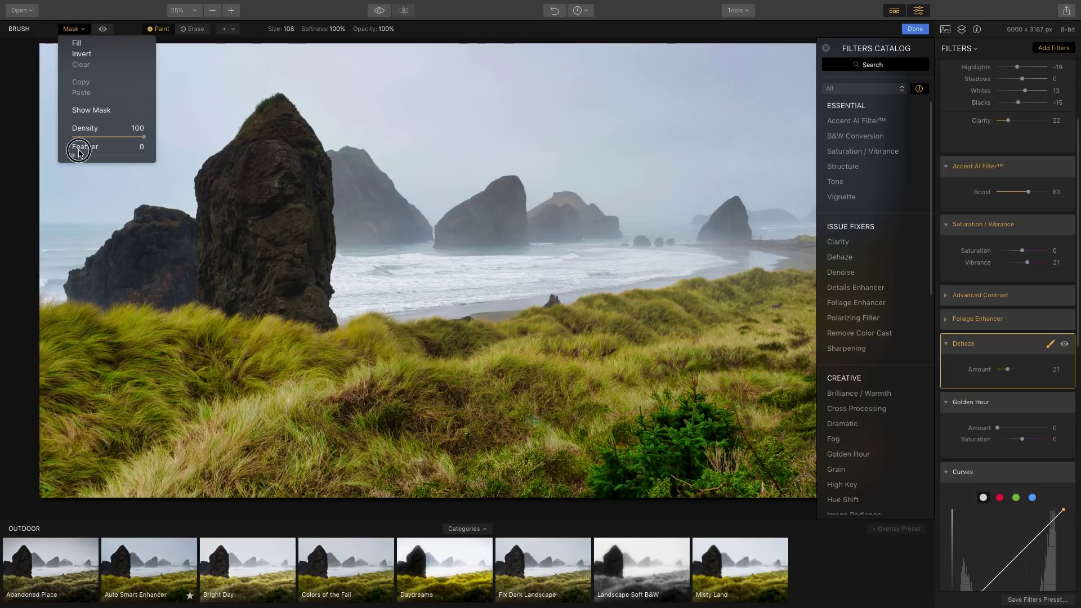
drag(89, 155, 111, 156)
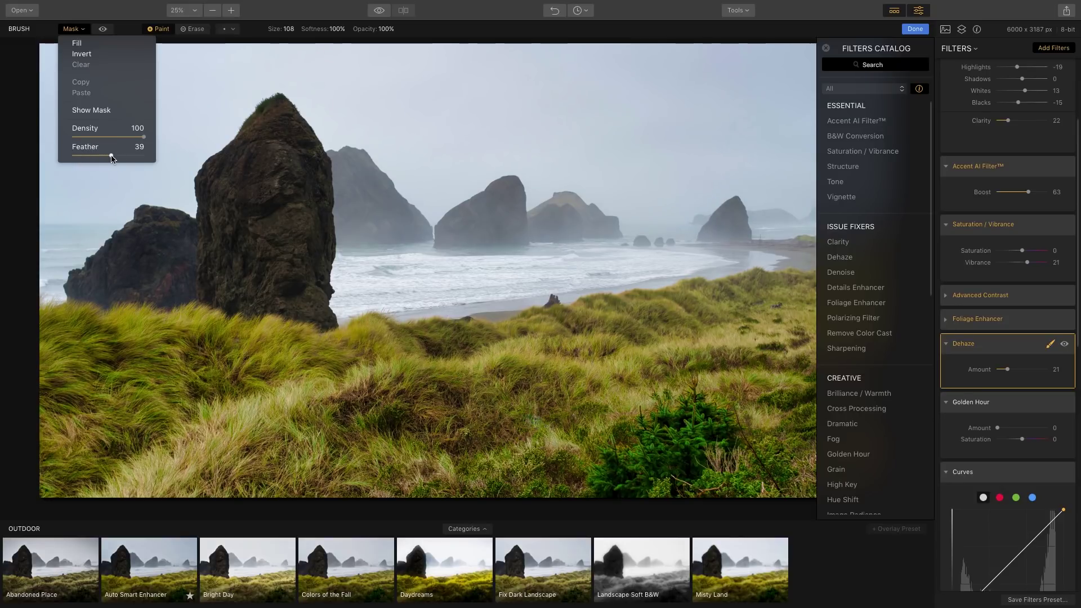
Show the mask overlay and paint the Dehaze mask over the sky on both sides of the photo
click(82, 54)
click(91, 110)
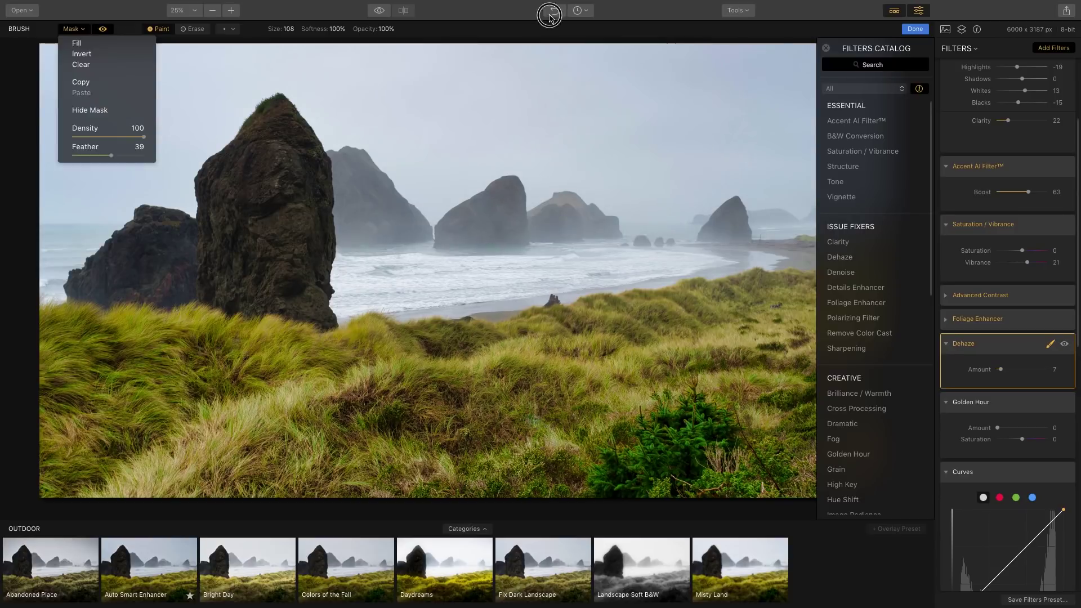
mouse_move(787, 81)
mouse_down()
mouse_move(768, 67)
mouse_move(782, 93)
mouse_move(748, 137)
mouse_move(750, 163)
mouse_move(805, 169)
mouse_move(803, 36)
mouse_move(732, 51)
mouse_move(810, 207)
mouse_move(779, 193)
mouse_up()
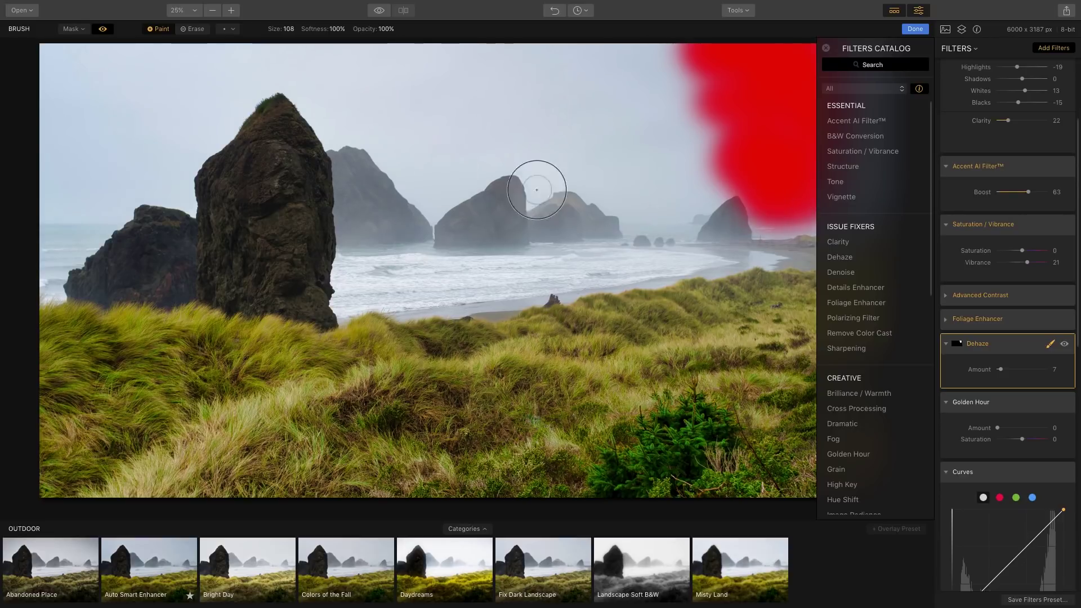
click(84, 150)
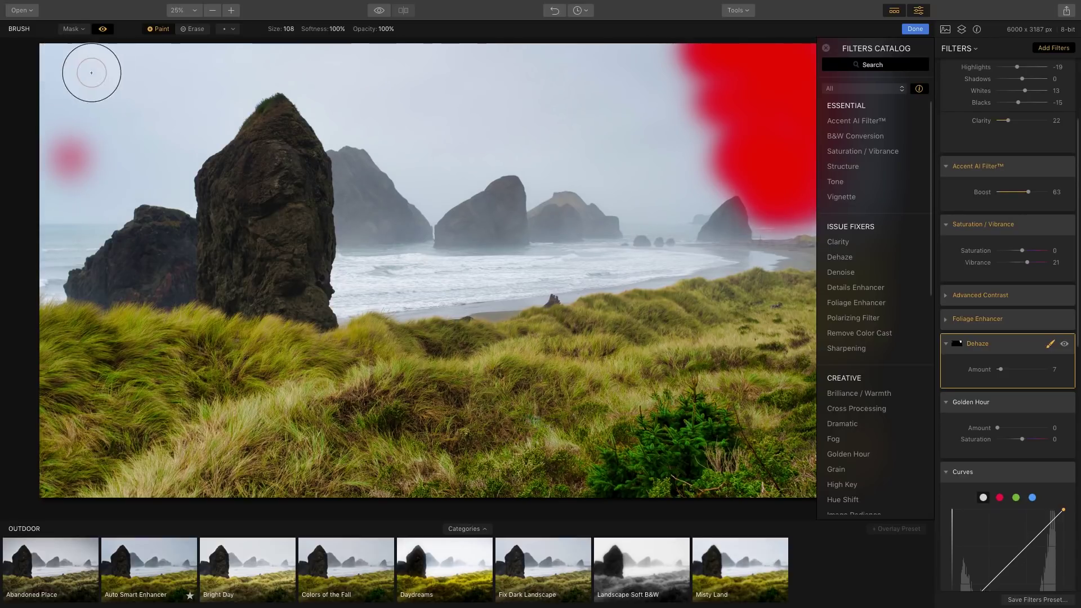
mouse_move(89, 73)
mouse_down()
mouse_move(51, 67)
mouse_move(97, 90)
mouse_move(126, 133)
mouse_move(80, 164)
mouse_move(84, 210)
mouse_move(157, 180)
mouse_move(195, 188)
mouse_up()
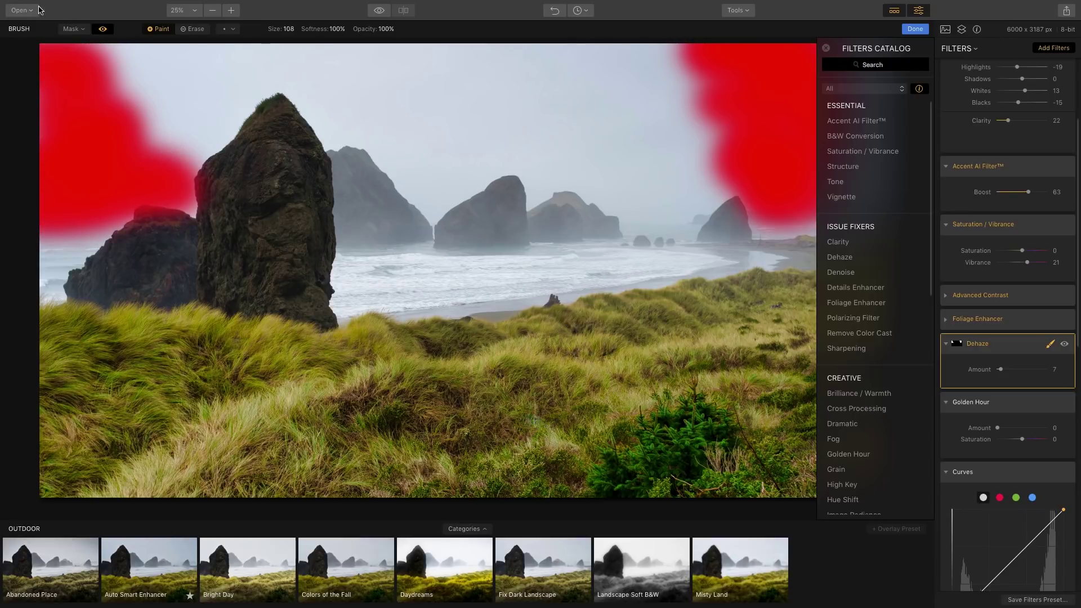
Invert the painted Dehaze mask, leave masking, and raise the Dehaze Amount moderately
click(77, 31)
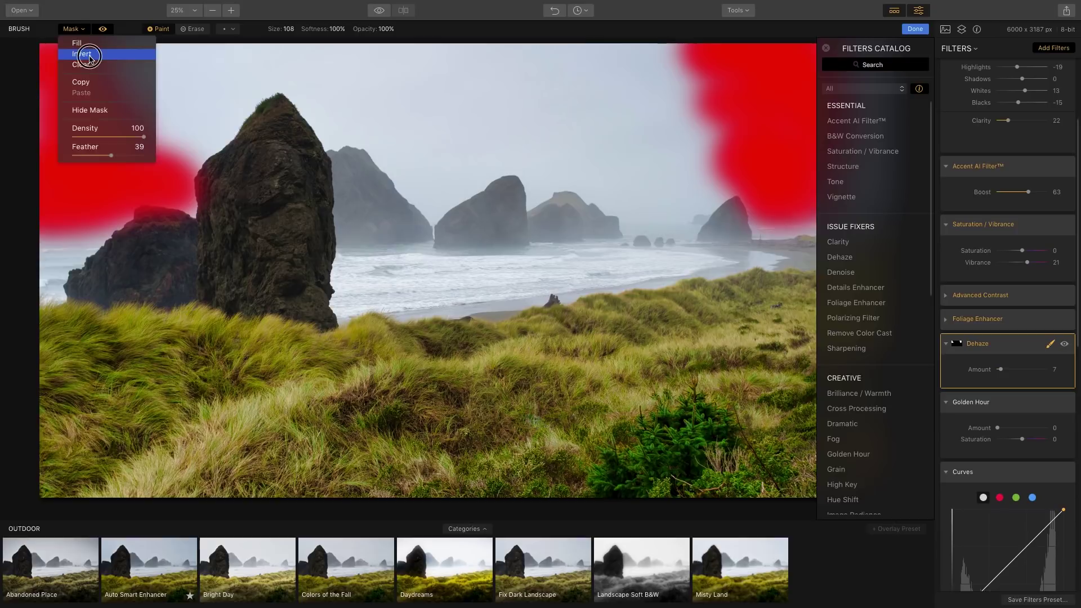
click(82, 54)
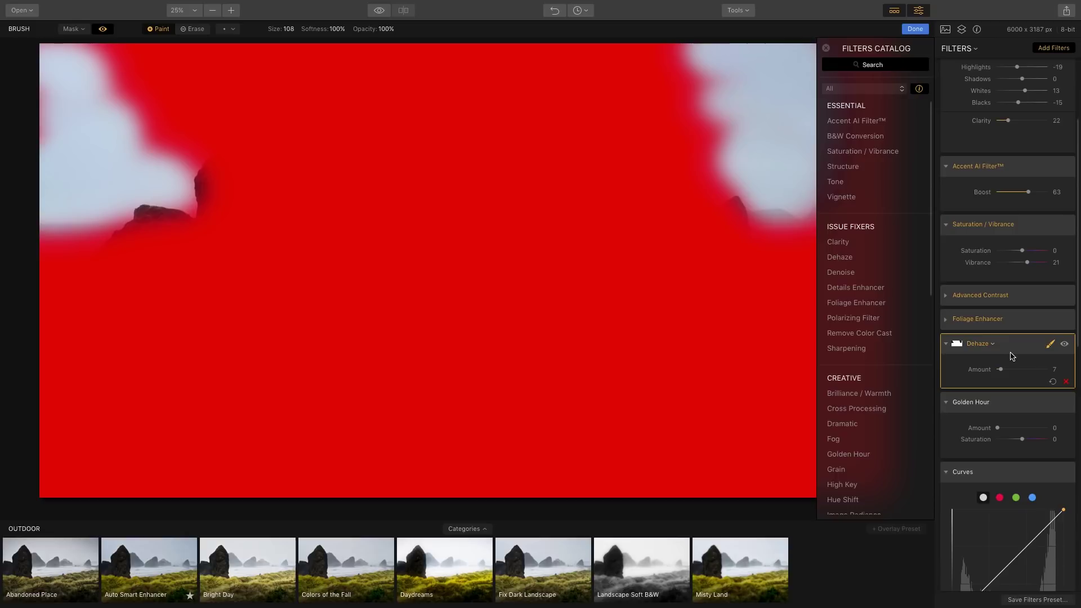
click(1050, 344)
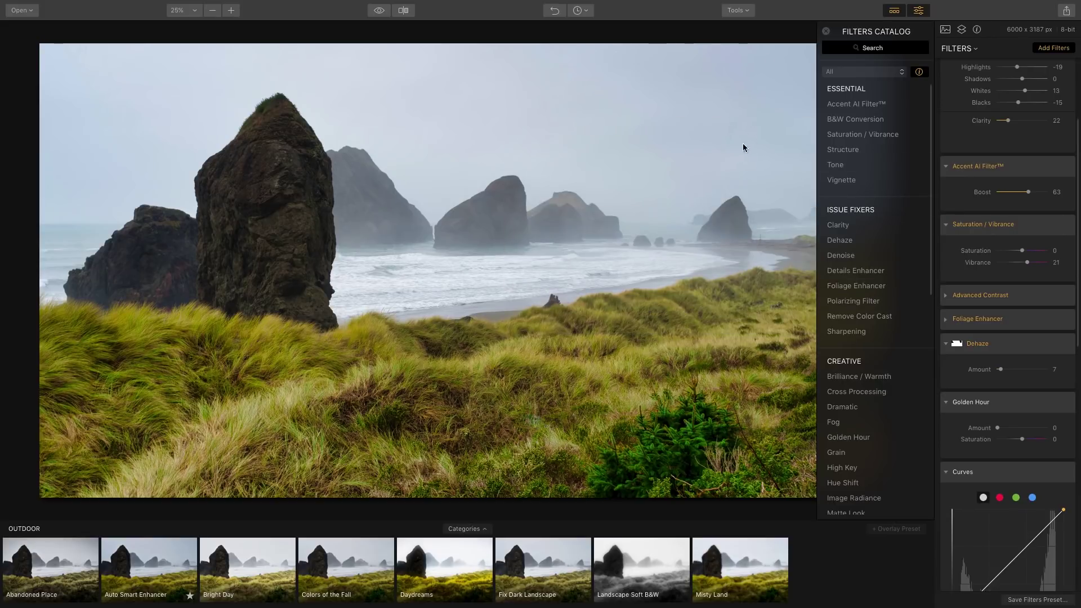
mouse_move(1002, 374)
mouse_down()
mouse_move(1035, 371)
mouse_move(1017, 373)
mouse_up()
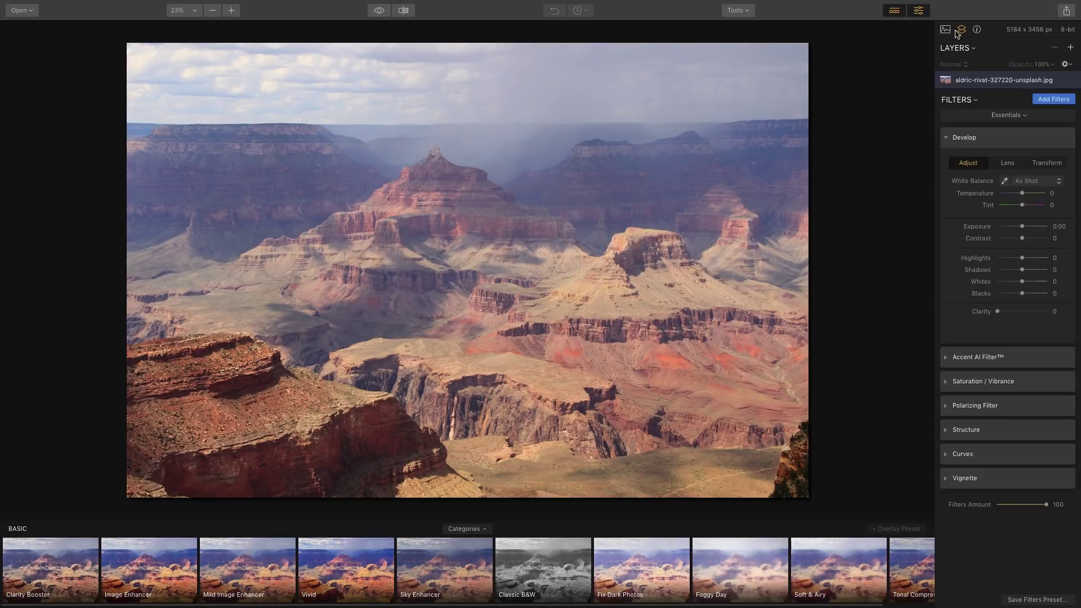
Add the Dehaze filter to the canyon photo with a high Amount, and toggle its visibility to compare the effect
click(1054, 99)
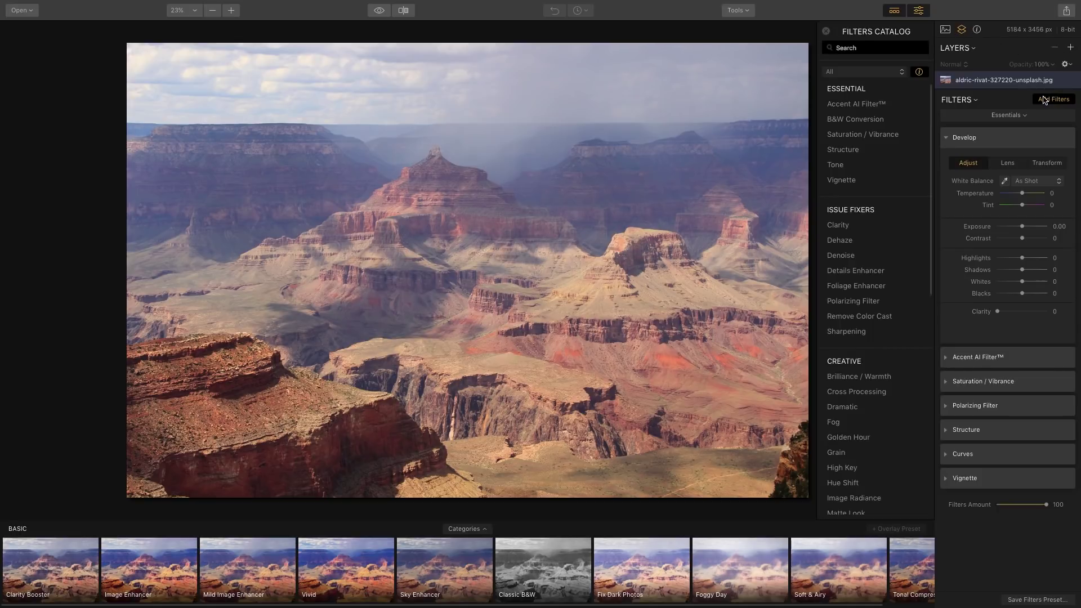
click(847, 244)
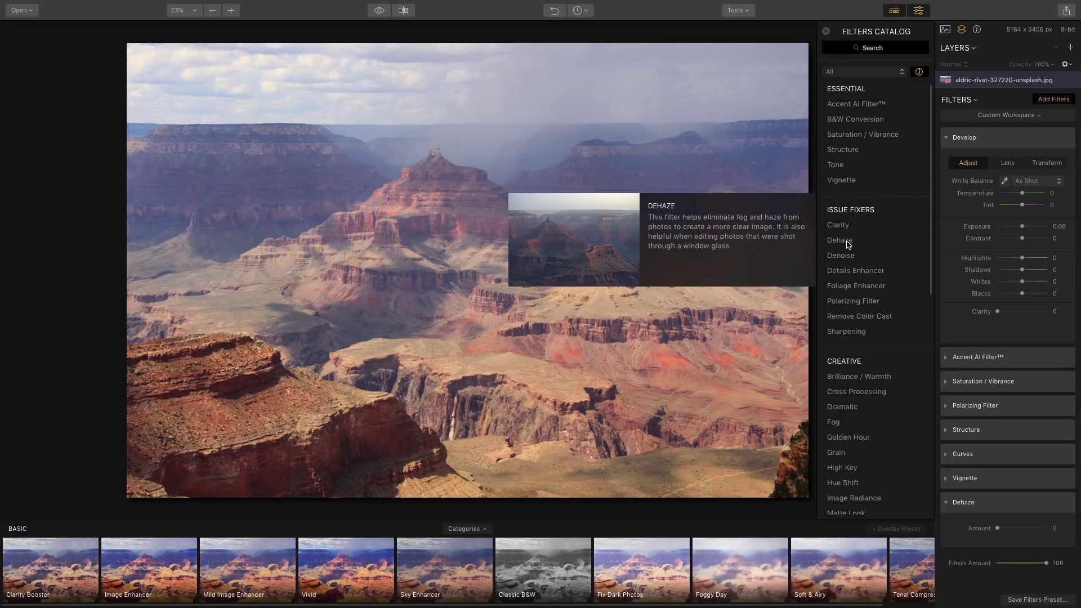
drag(998, 529, 1040, 530)
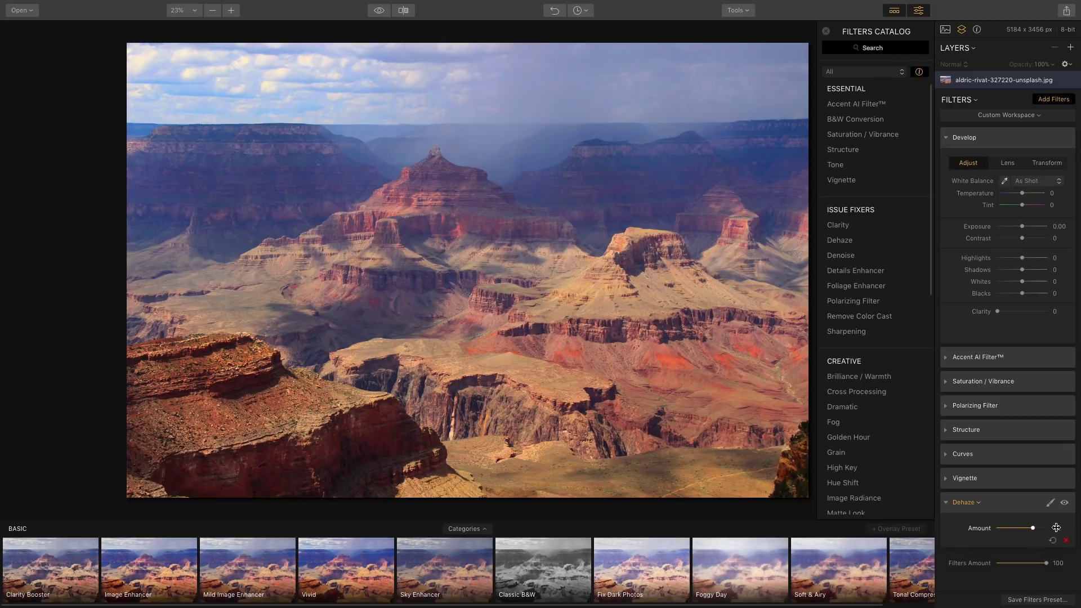
click(1069, 505)
click(1064, 504)
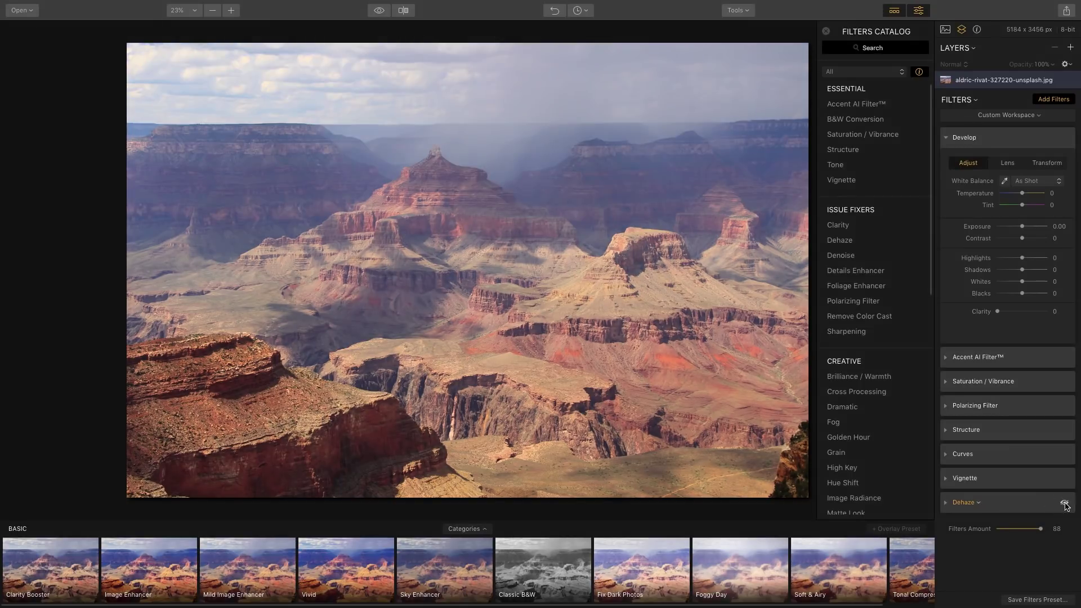
click(1064, 504)
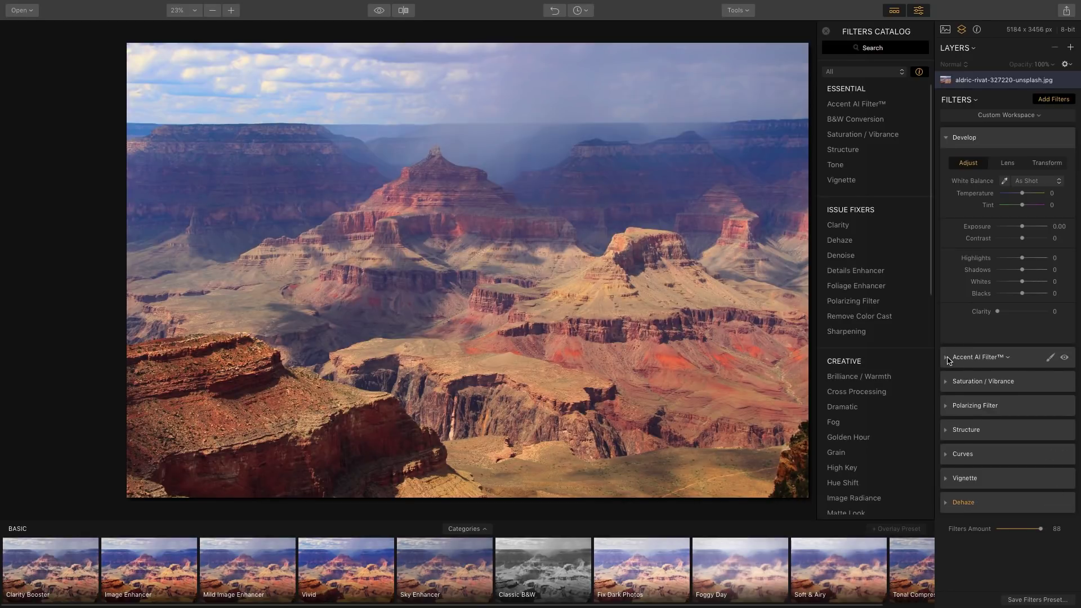
Set the Accent AI Filter's Boost to 23 on the canyon photo and inspect it with the before/after divider
click(948, 358)
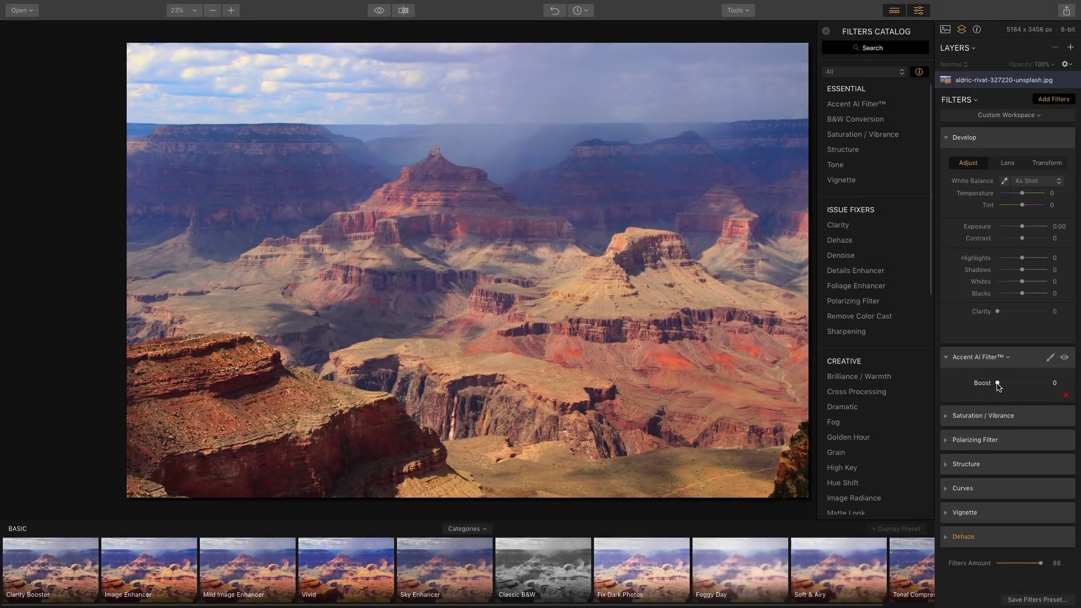
drag(996, 382, 1010, 384)
click(403, 10)
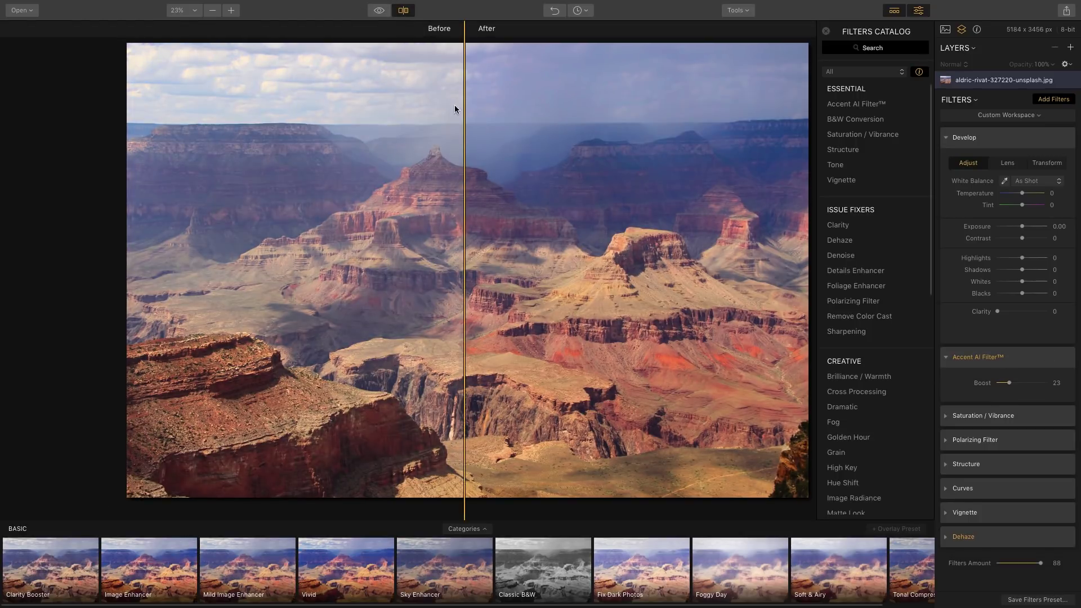
drag(465, 105, 473, 158)
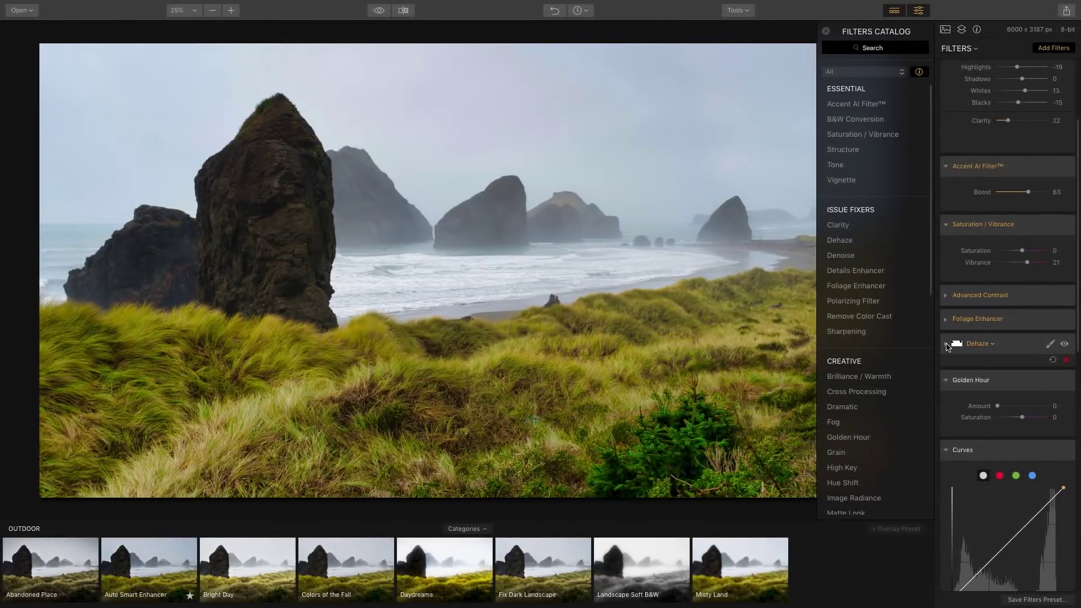
On the beach photo, try the Golden Hour Amount and remove the Golden Hour filter from the workspace
scroll(992, 370, down, 1)
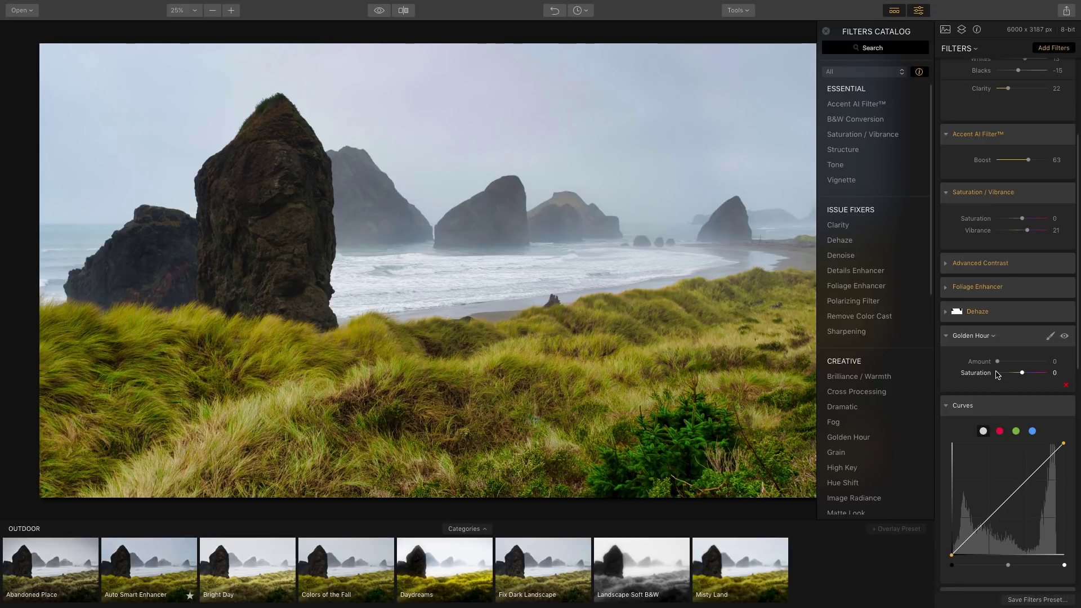
drag(998, 364, 969, 359)
click(1066, 387)
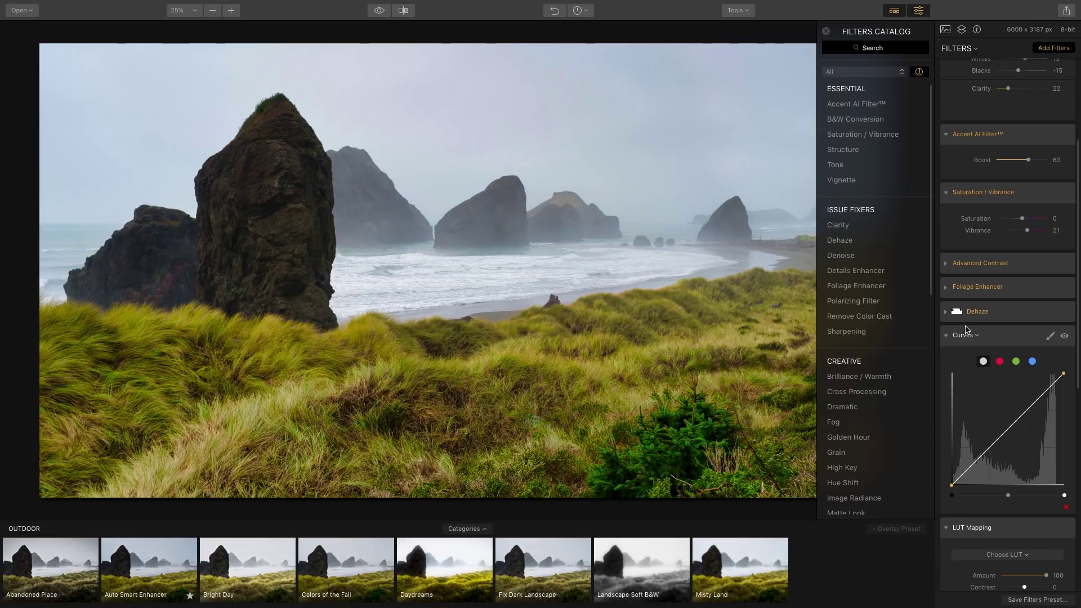
In Curves, move the combined curve's white point slightly inward and lift its black point slightly
drag(1065, 374, 1055, 373)
mouse_move(952, 487)
mouse_down()
mouse_move(965, 482)
mouse_move(952, 483)
mouse_up()
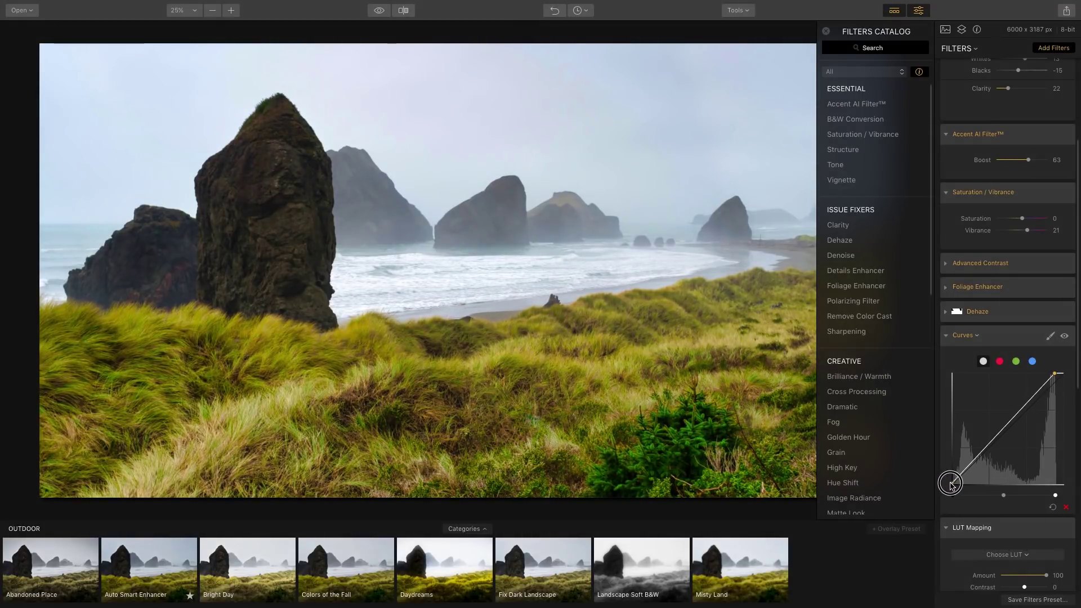
drag(1055, 374, 1060, 374)
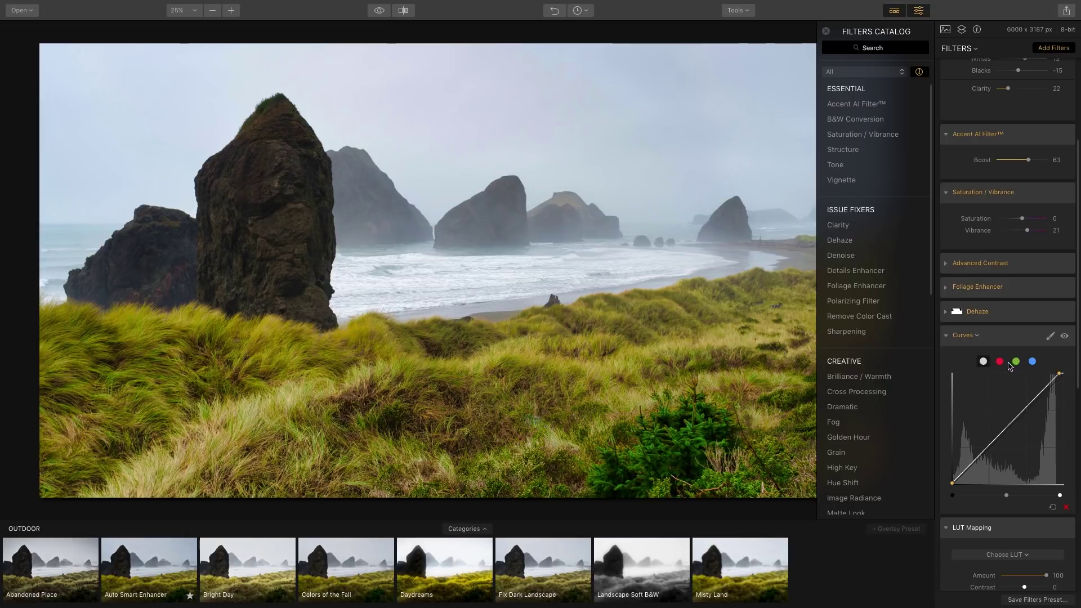
Examine the red, green and blue channel curves of the Curves filter, and collapse the filter
click(999, 362)
click(1015, 363)
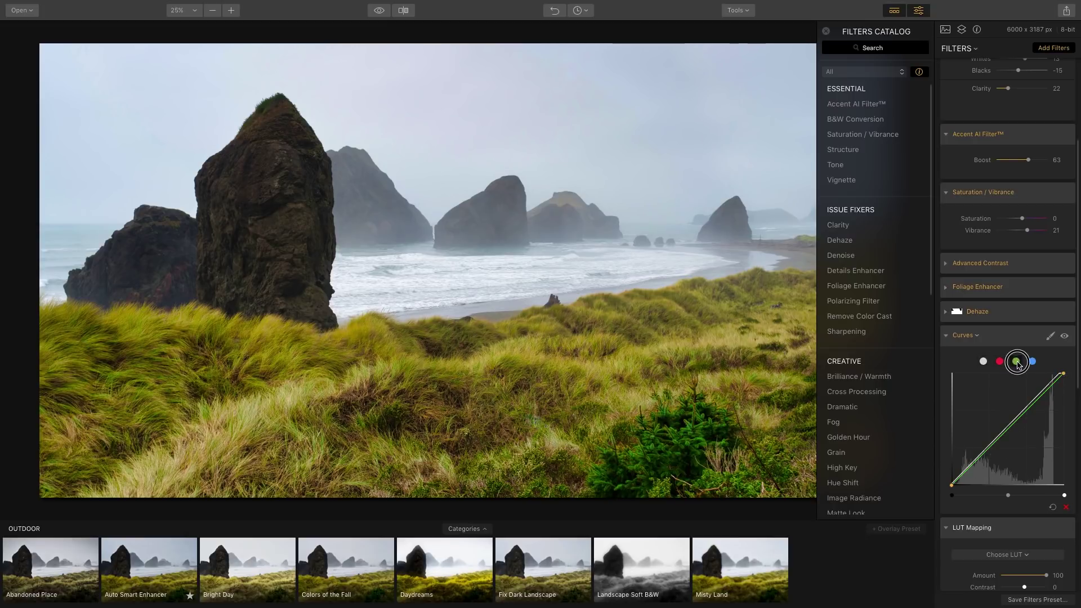
click(1033, 362)
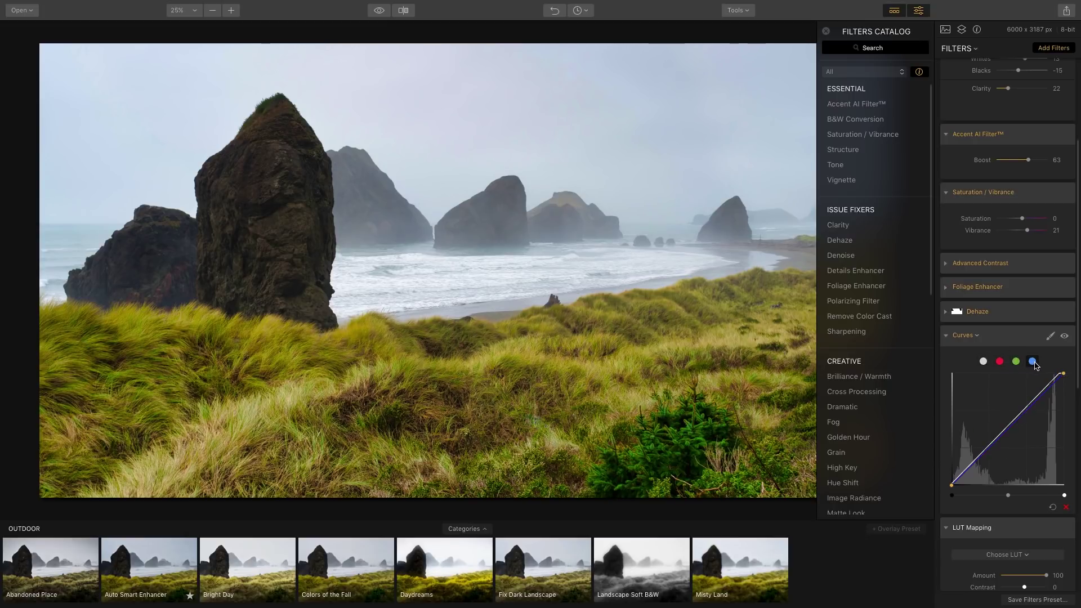
click(945, 337)
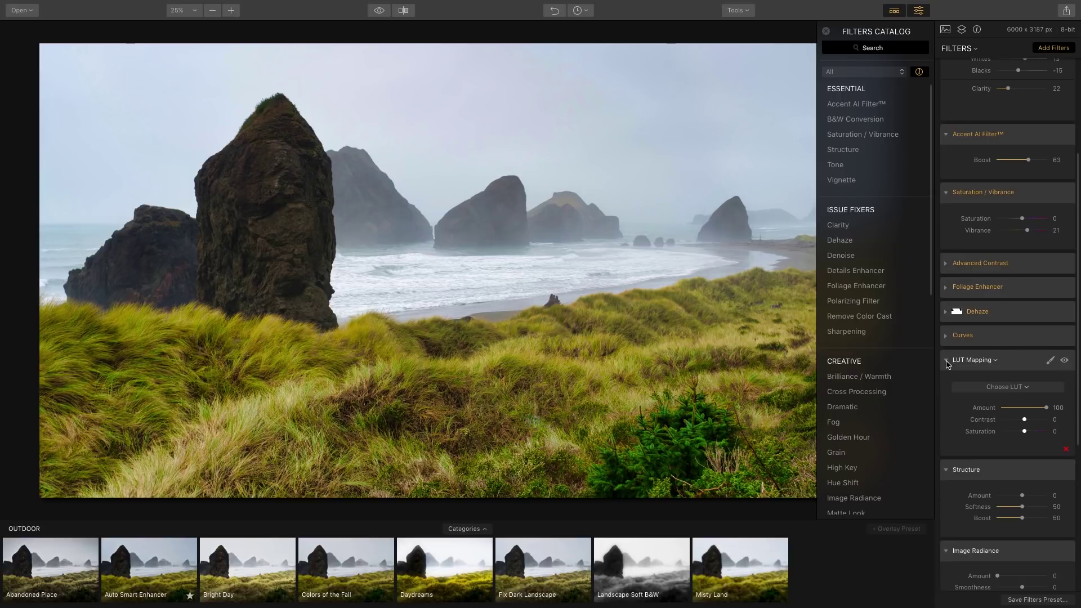
Preview LUTs such as 1990 in LUT Mapping without applying one, and remove the LUT Mapping filter from the workspace
click(1025, 388)
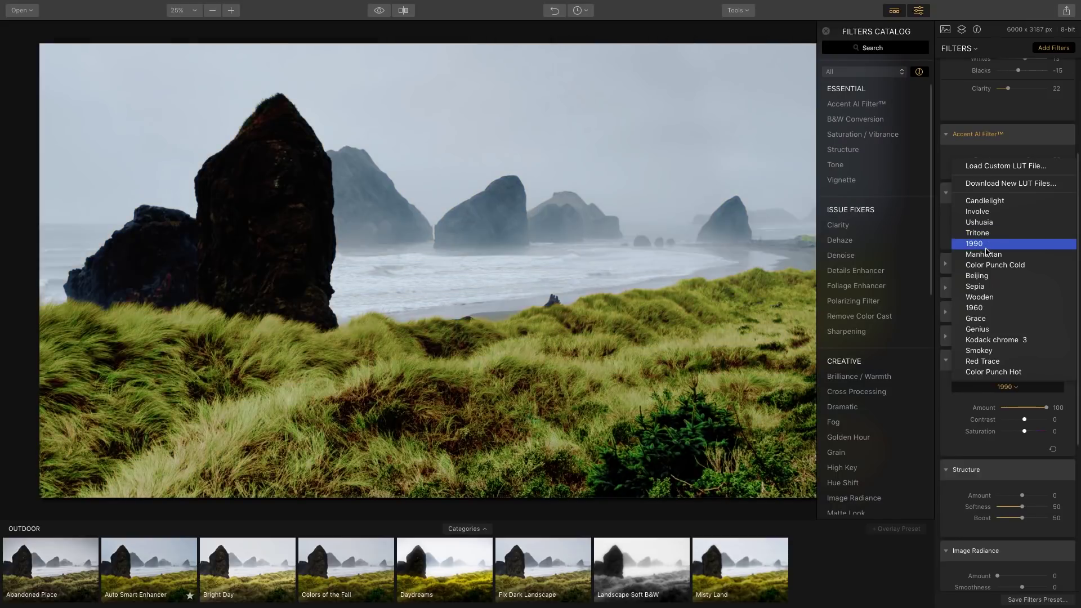
key(Escape)
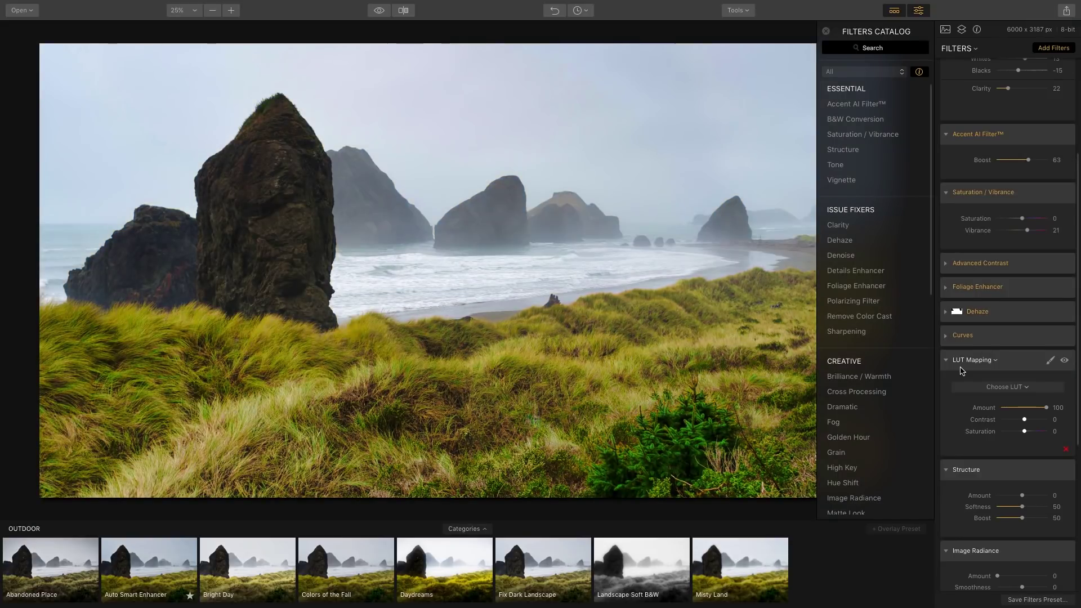
click(1066, 449)
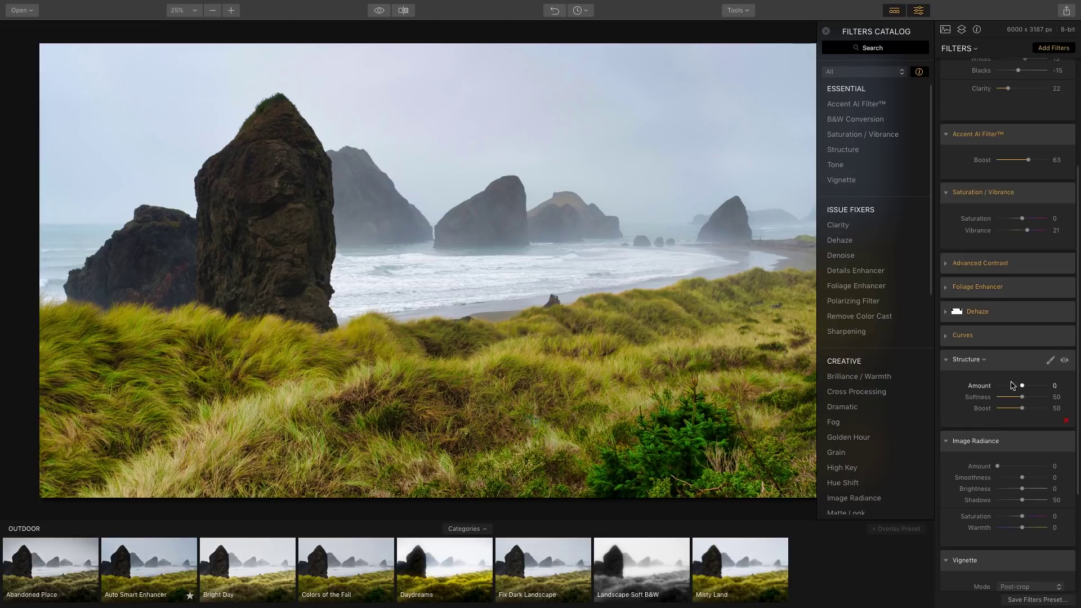
Set the Structure filter's Amount to 31 and toggle its visibility to compare the effect
drag(1020, 387, 1034, 391)
click(1064, 361)
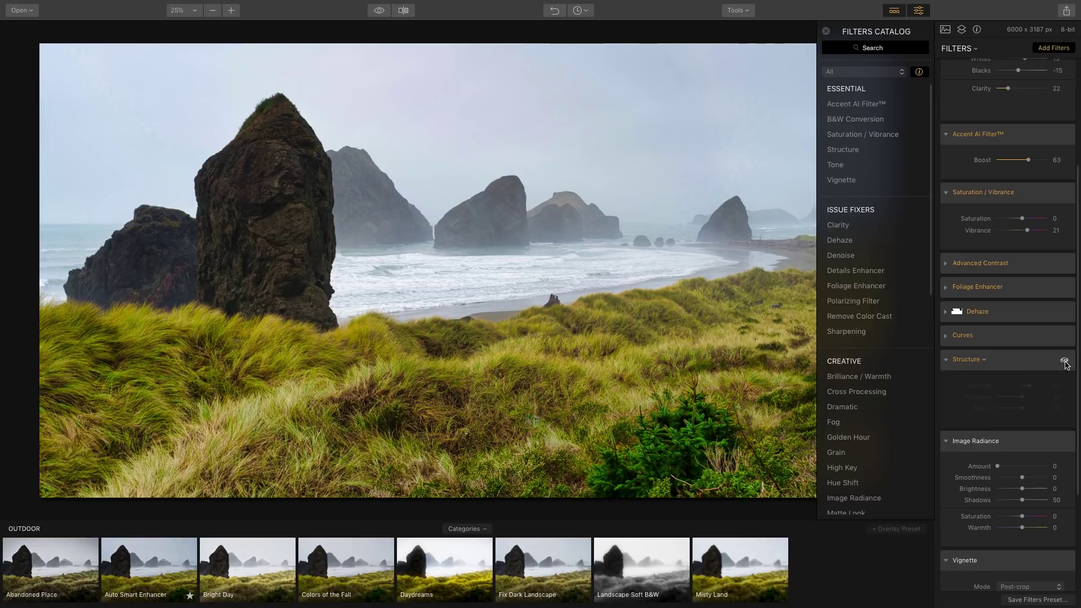
click(1065, 362)
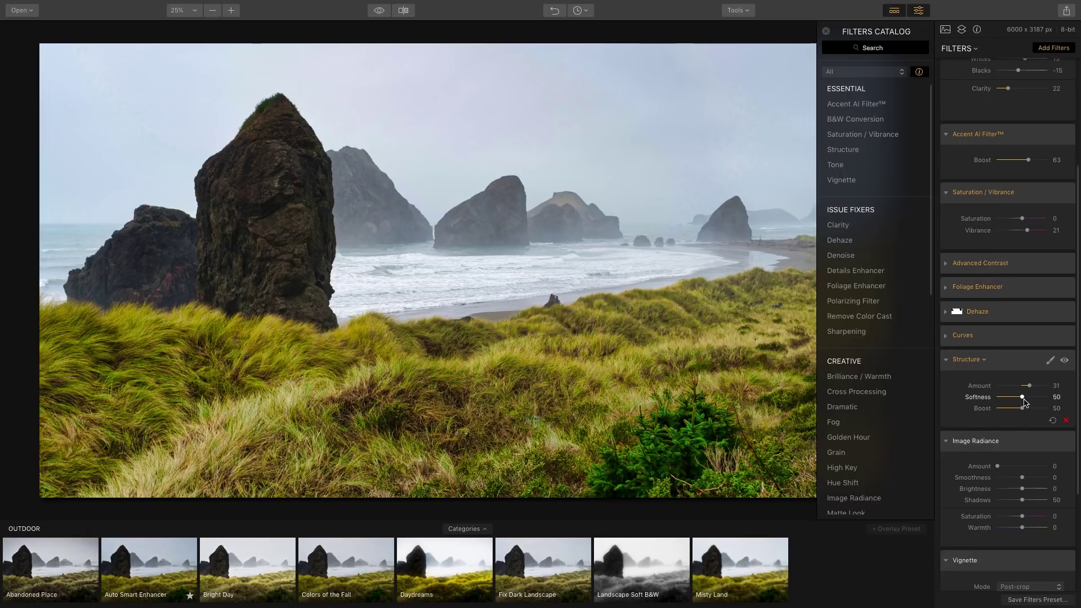
Set the Structure filter's Softness to 70 and Boost to 59, and collapse the filter
drag(1022, 398, 1030, 397)
drag(1030, 398, 1033, 398)
mouse_move(1023, 410)
mouse_down()
mouse_move(1057, 410)
mouse_move(1024, 411)
mouse_up()
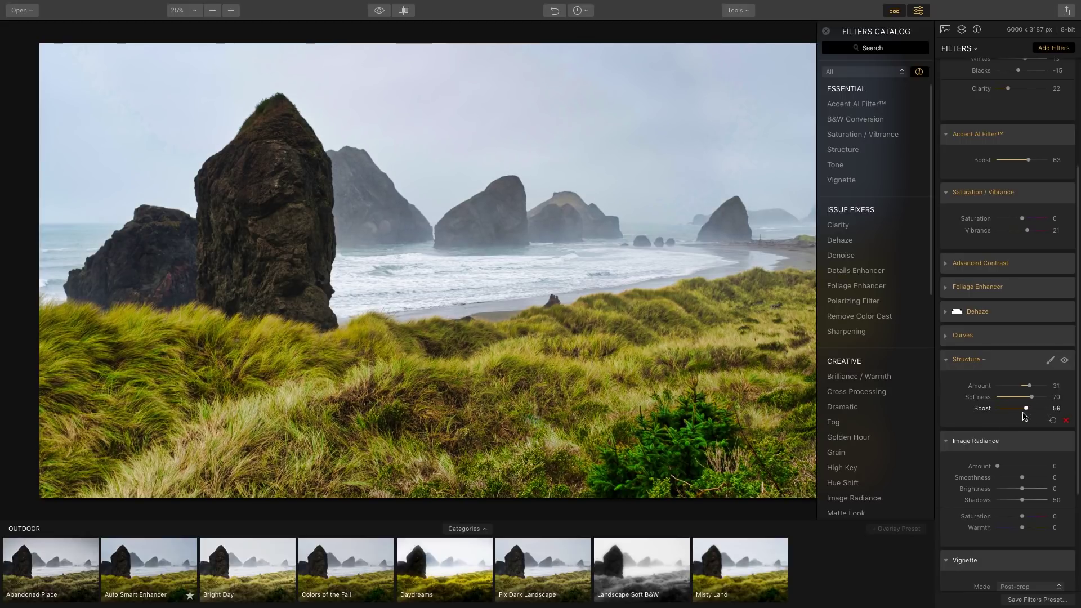
click(947, 360)
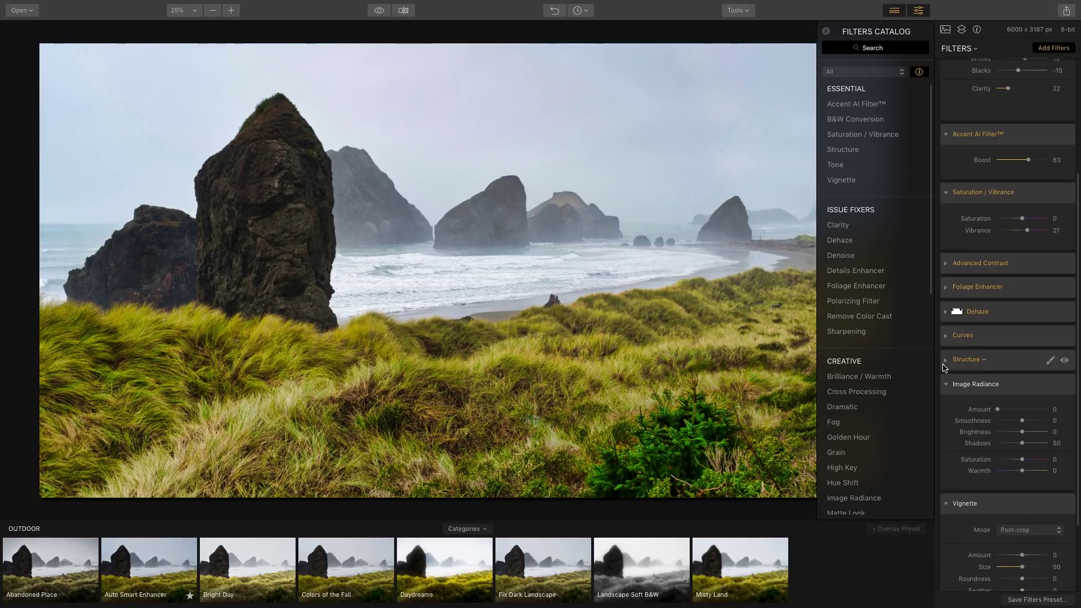
Try Image Radiance at an Amount of 100, and remove the Image Radiance and Vignette filters from the workspace
drag(997, 409, 1069, 409)
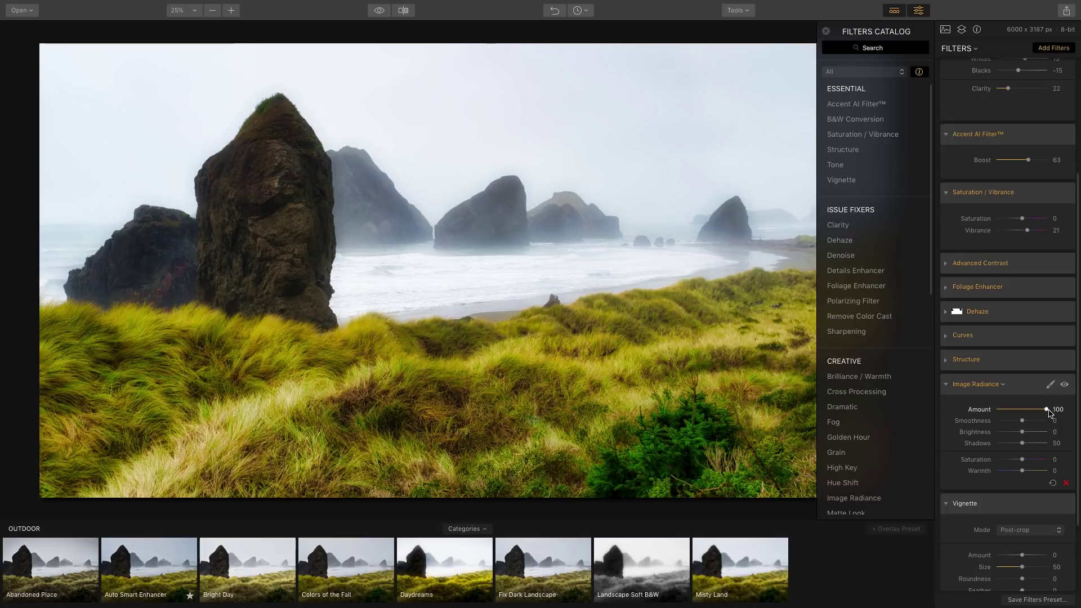
click(1066, 485)
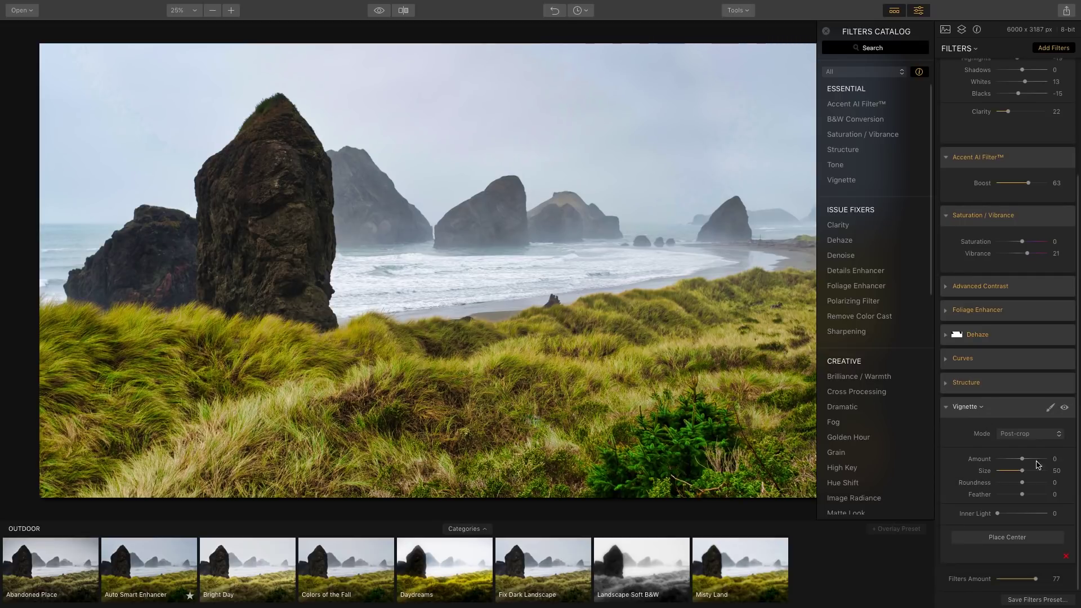
click(1066, 559)
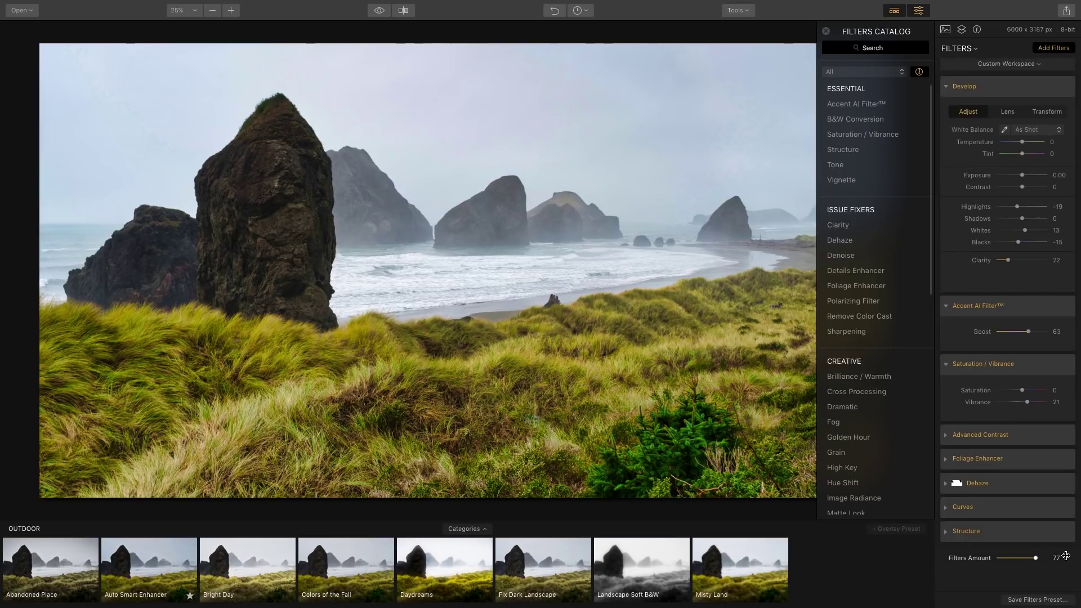
Collapse the Develop filter, save the current filter set as a new workspace named Gal Landscape, and check it in the workspace list
click(946, 87)
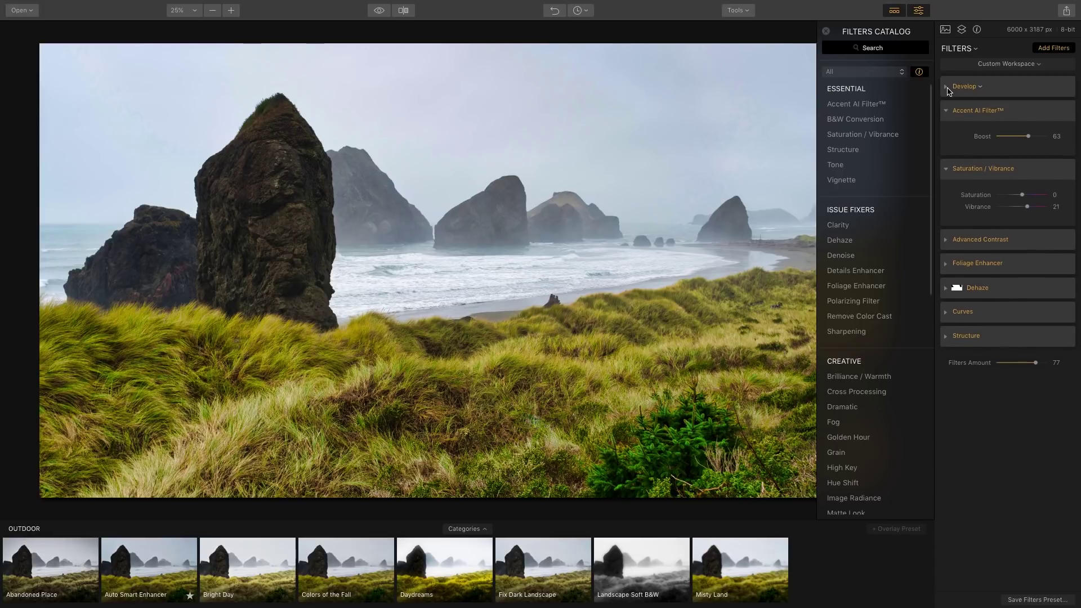
click(989, 66)
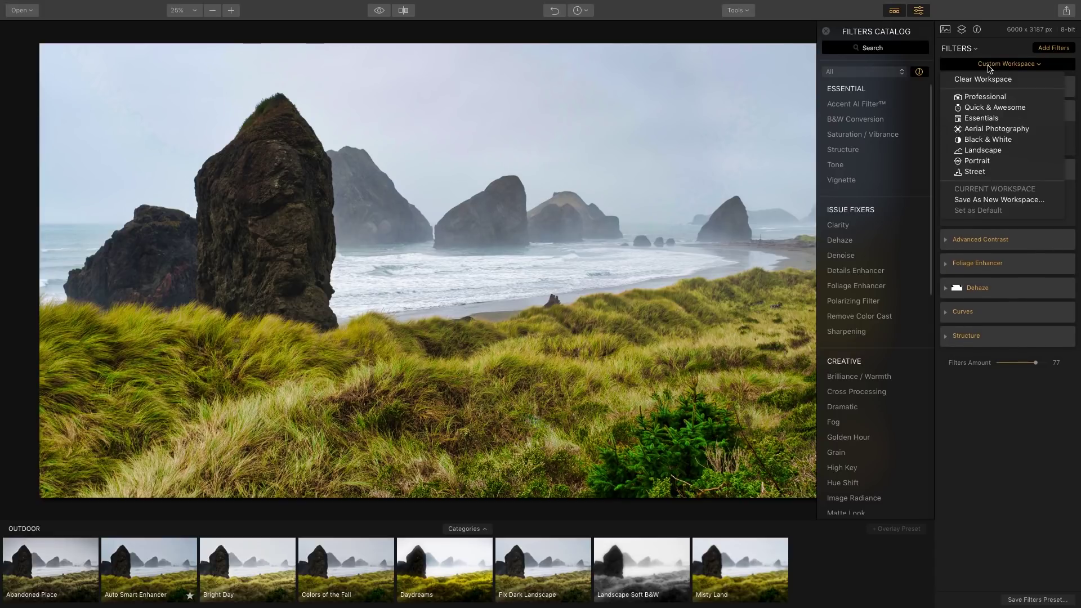
click(1015, 203)
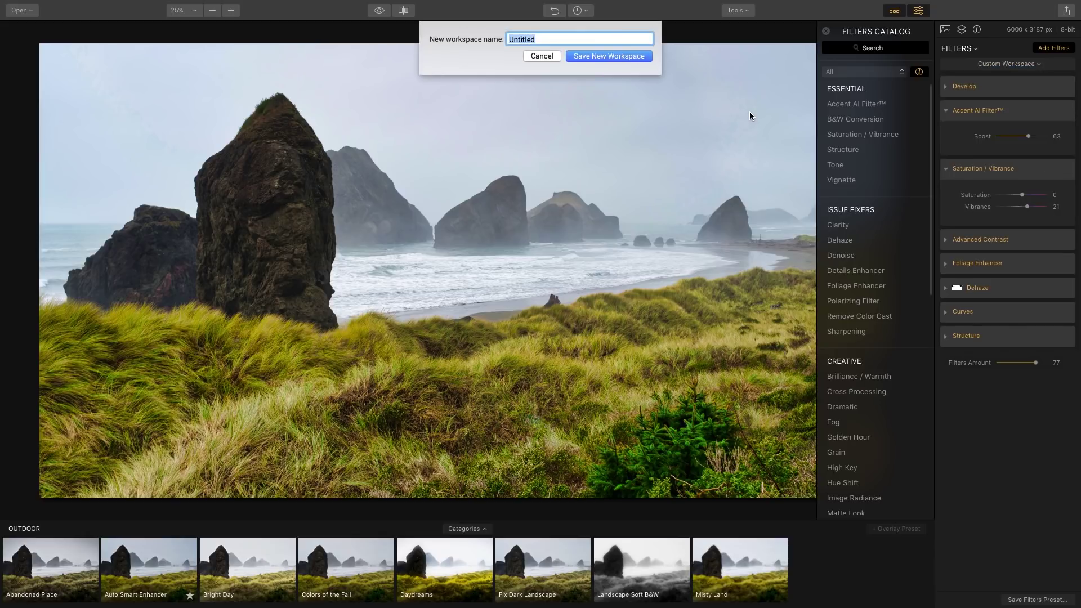
text(Gal Landscape)
click(602, 57)
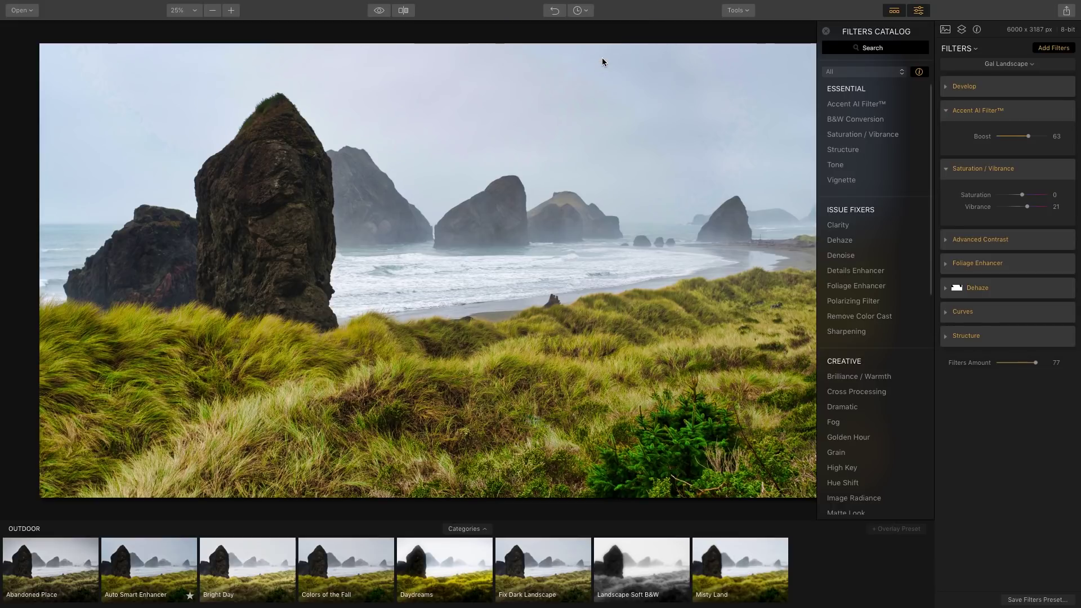
click(1026, 65)
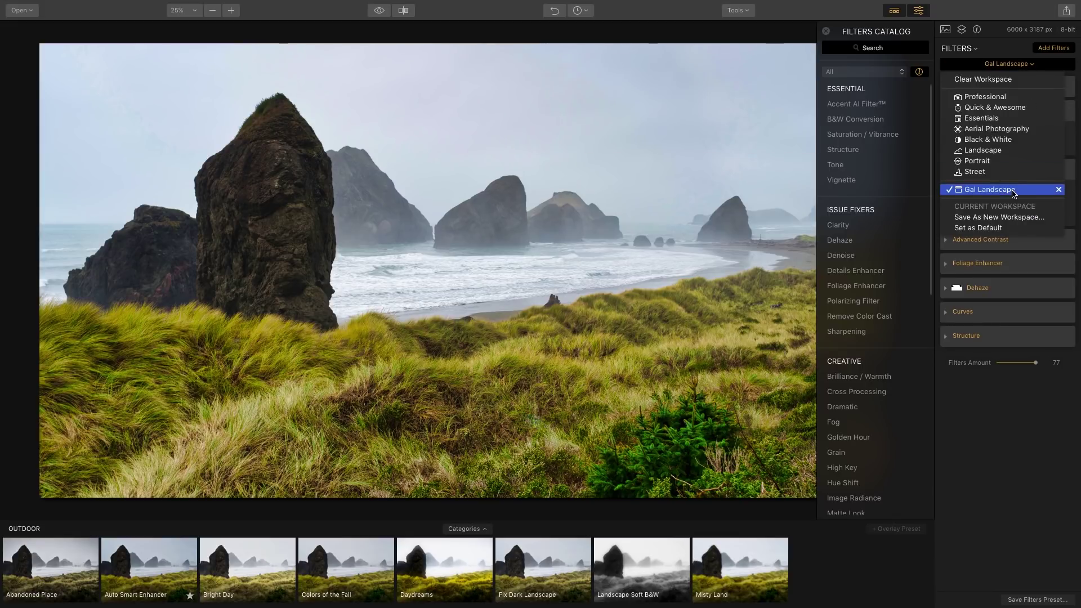
click(1025, 349)
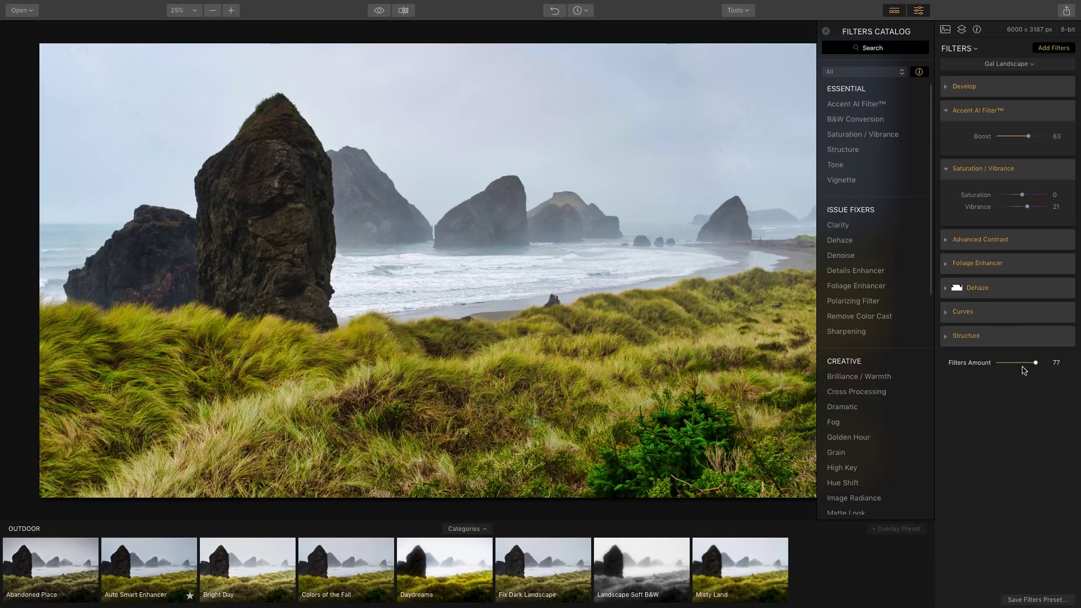
Set the overall Filters Amount to 60 and compare the whole beach photo with the before/after divider
mouse_move(1038, 366)
mouse_down()
mouse_move(1053, 363)
mouse_move(1020, 361)
mouse_move(1031, 367)
mouse_move(1023, 372)
mouse_up()
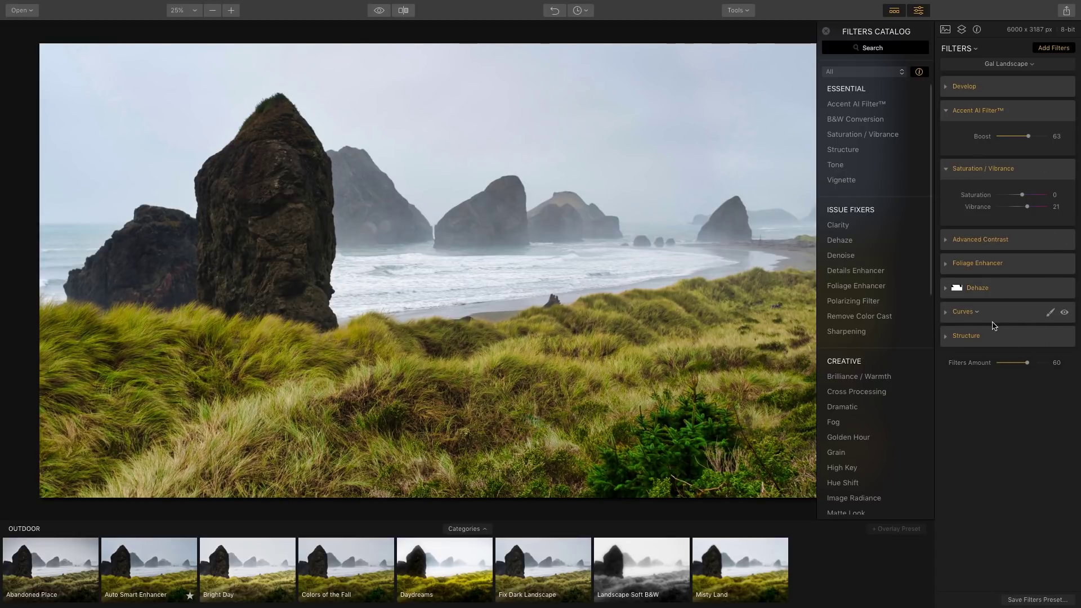
click(403, 10)
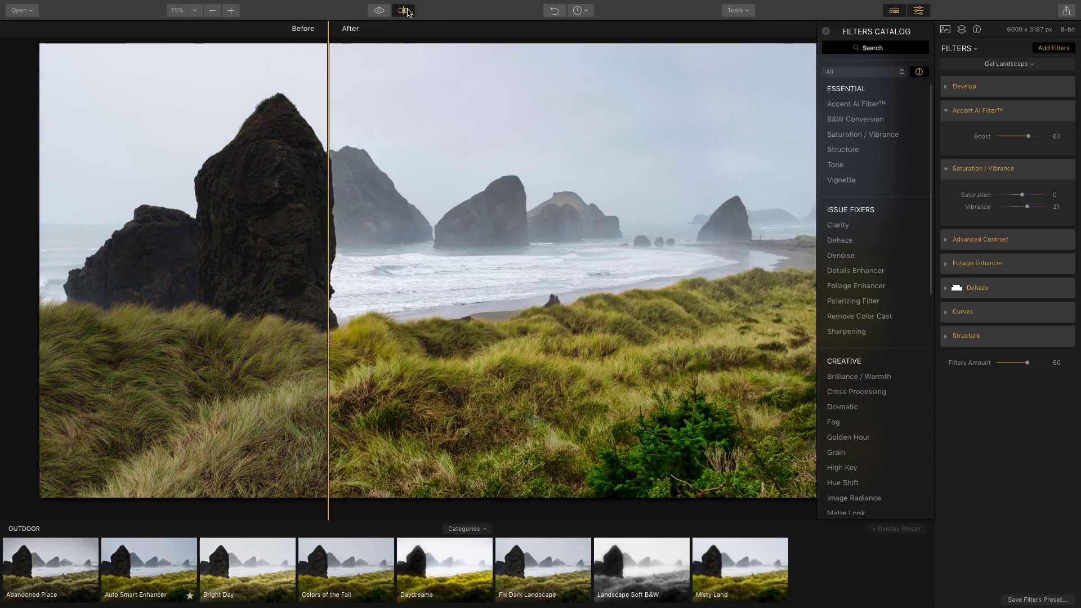
drag(328, 117, 817, 178)
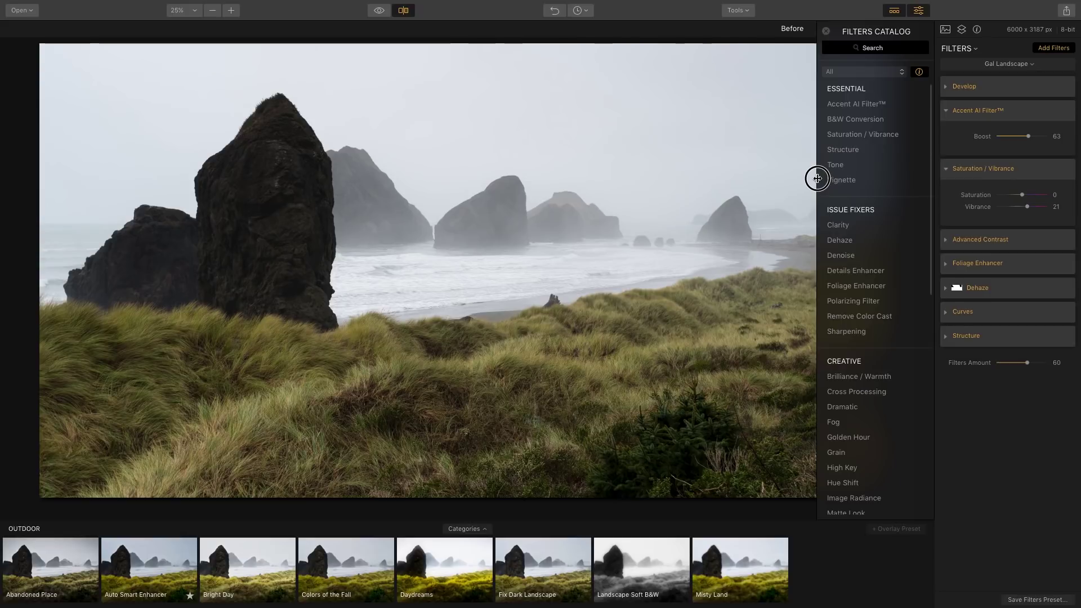
drag(817, 179, 4, 169)
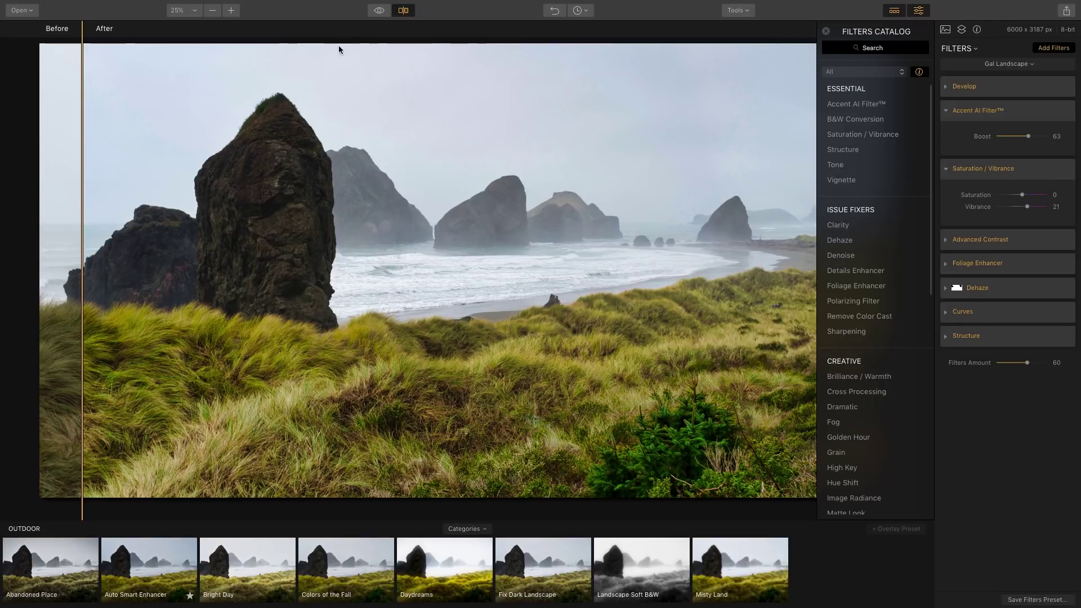
click(406, 11)
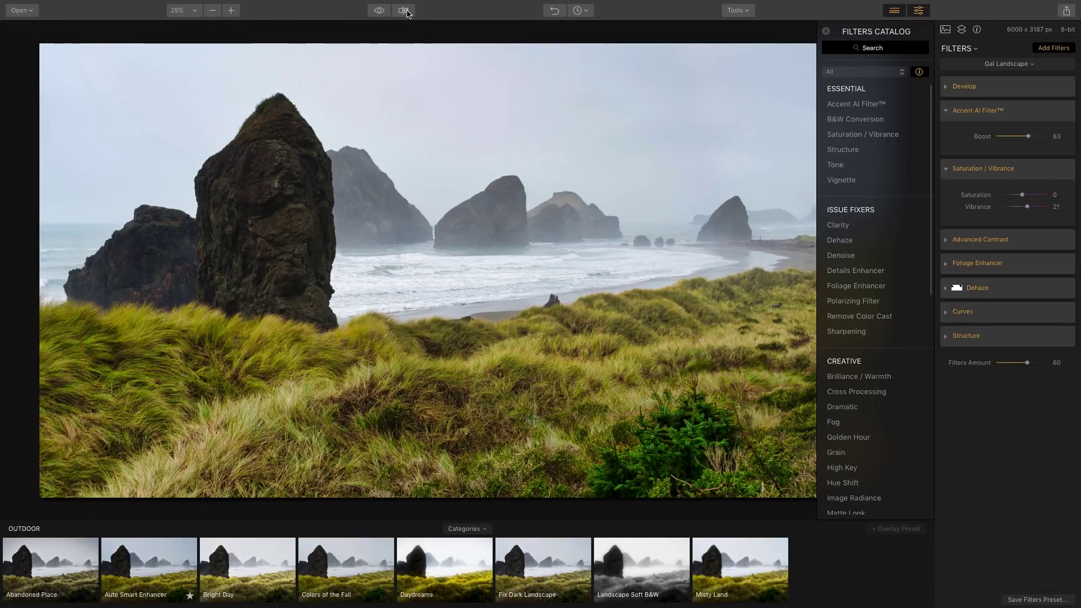